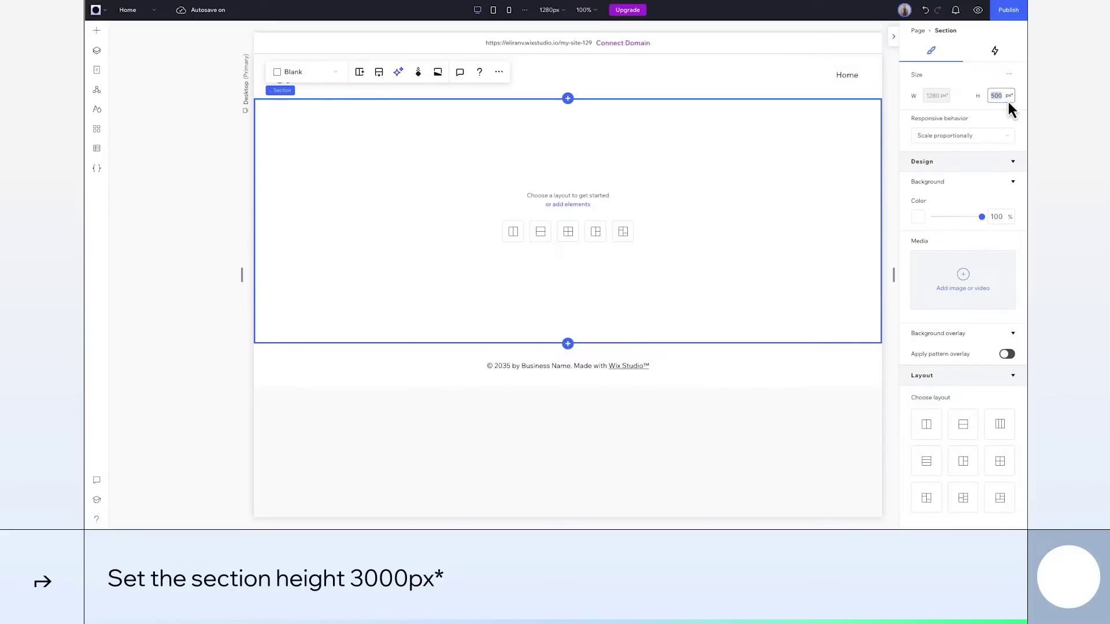
- Apply the 3000 px height to the blank section
key(Return)
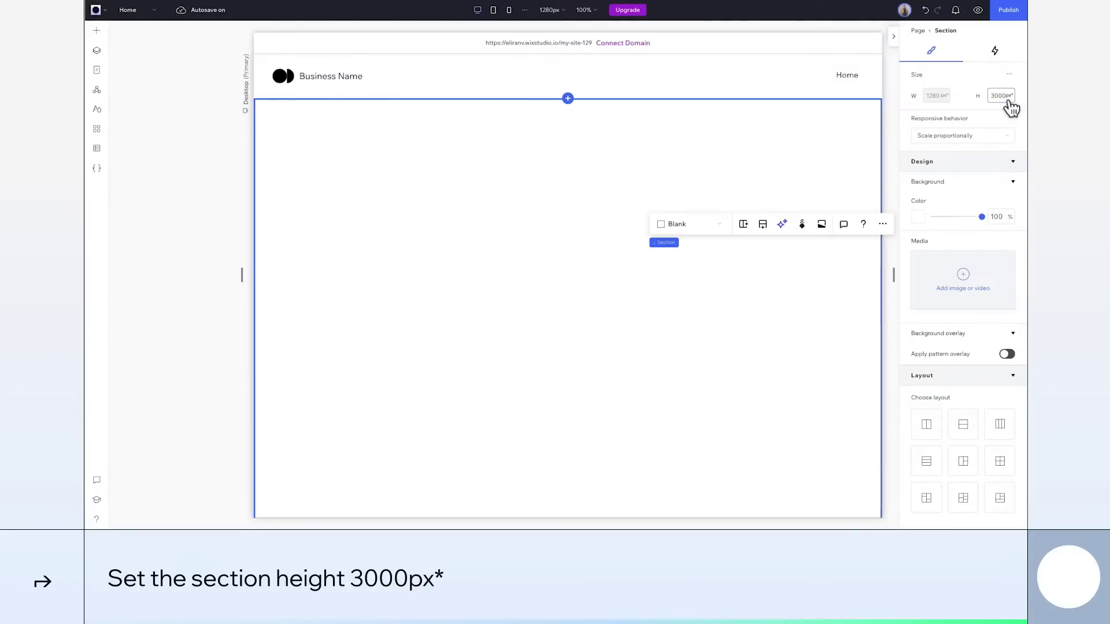
- Drop an Image element into the section and replace its default photo with sphere wireframes.png
click(97, 31)
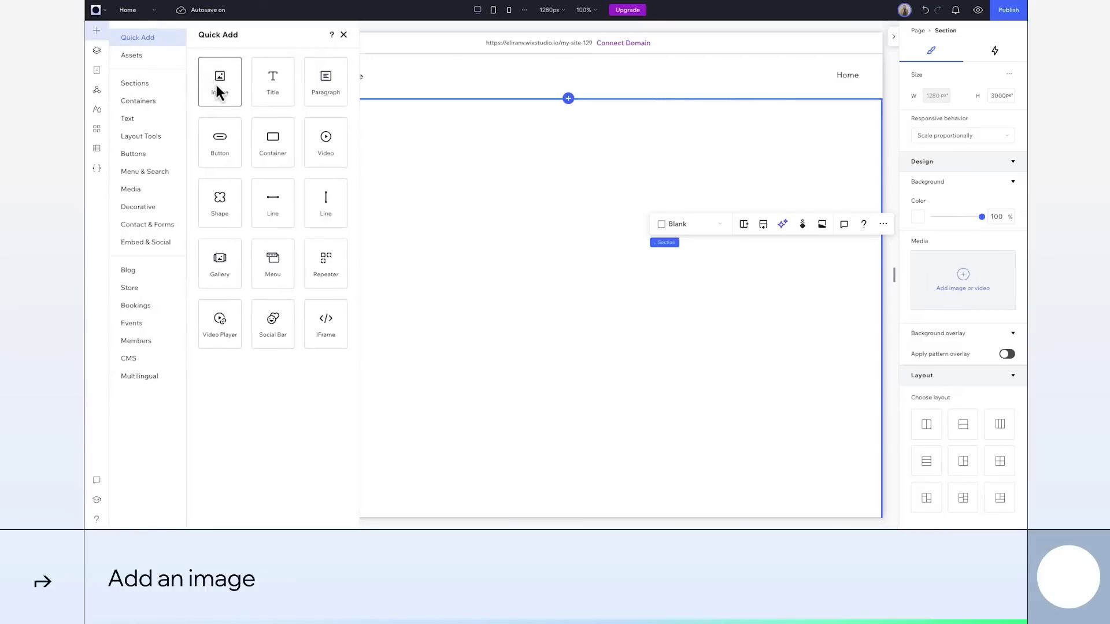
drag(218, 92, 516, 374)
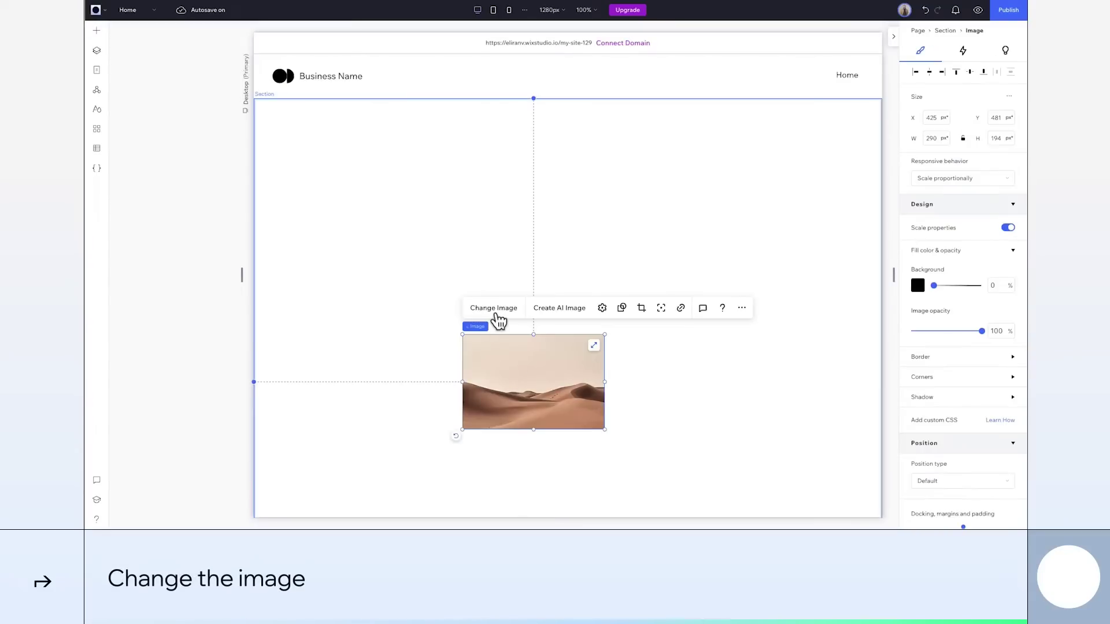
click(496, 308)
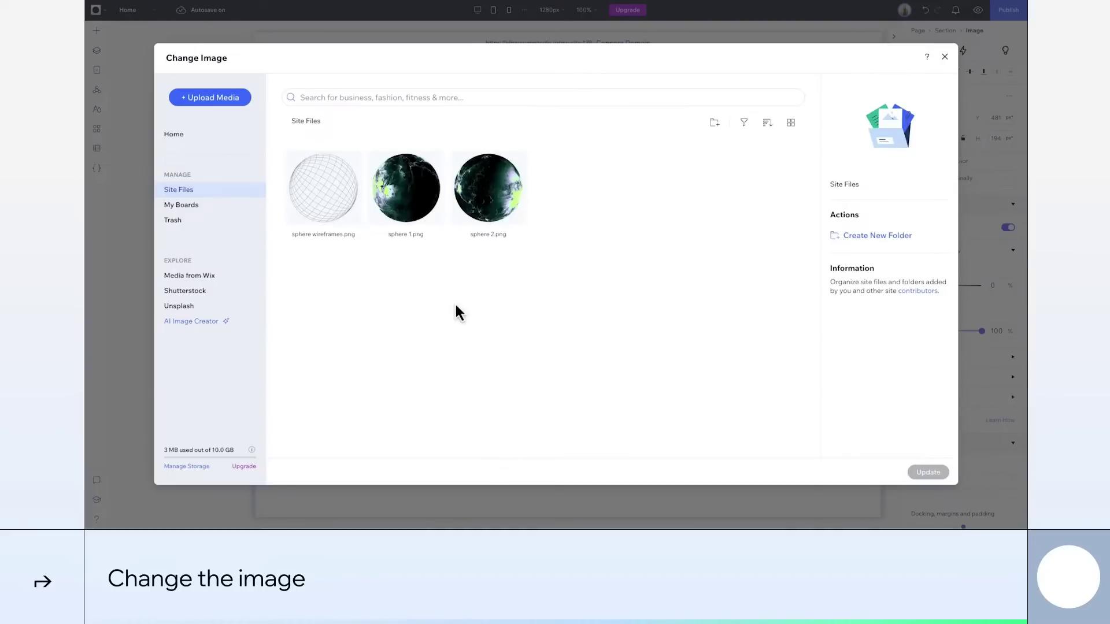
click(328, 192)
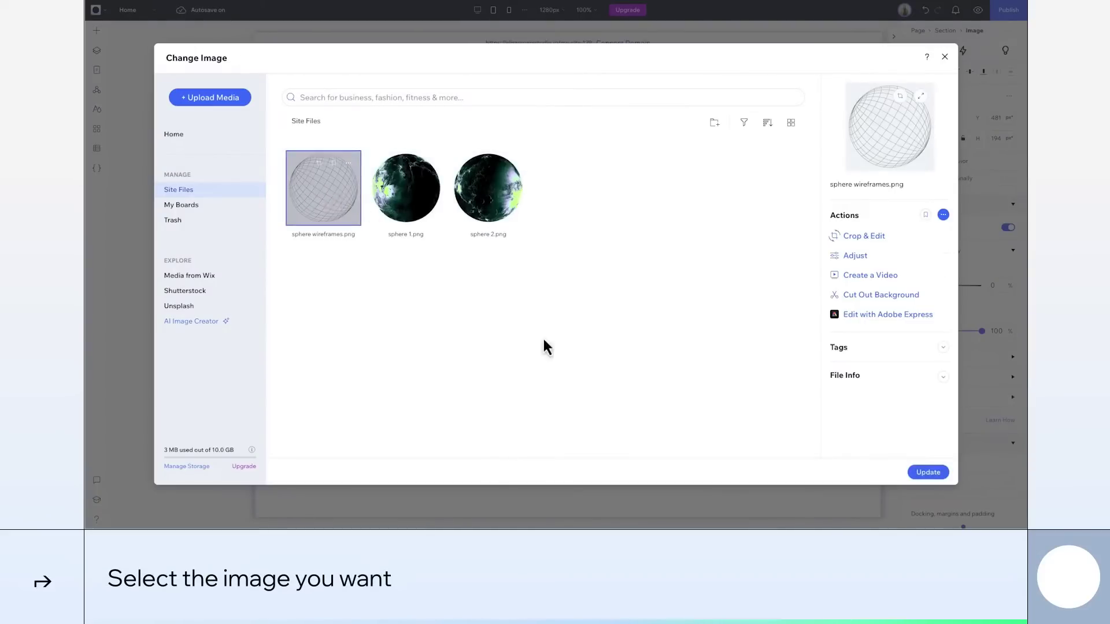
click(929, 473)
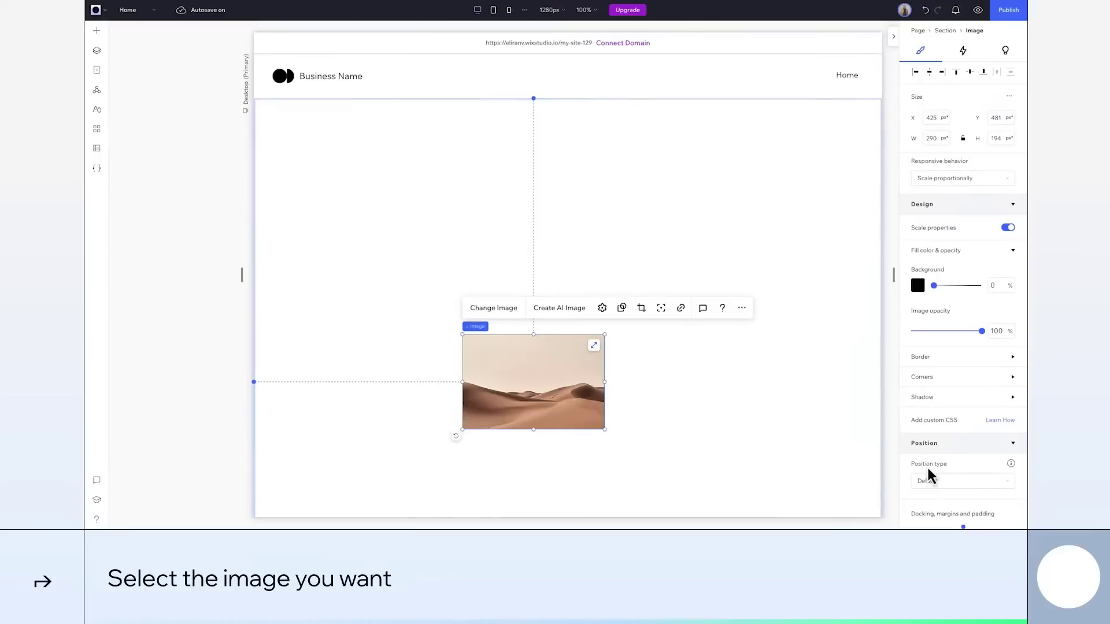
- Reset the sphere image to its square proportions and enlarge it to 810 px
click(602, 308)
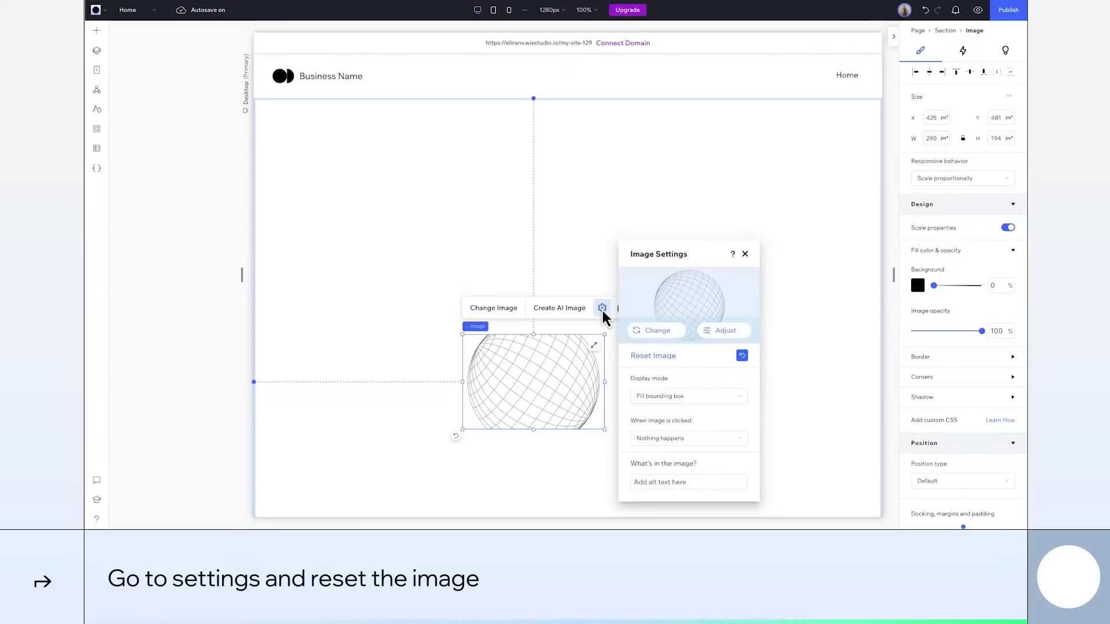
click(640, 357)
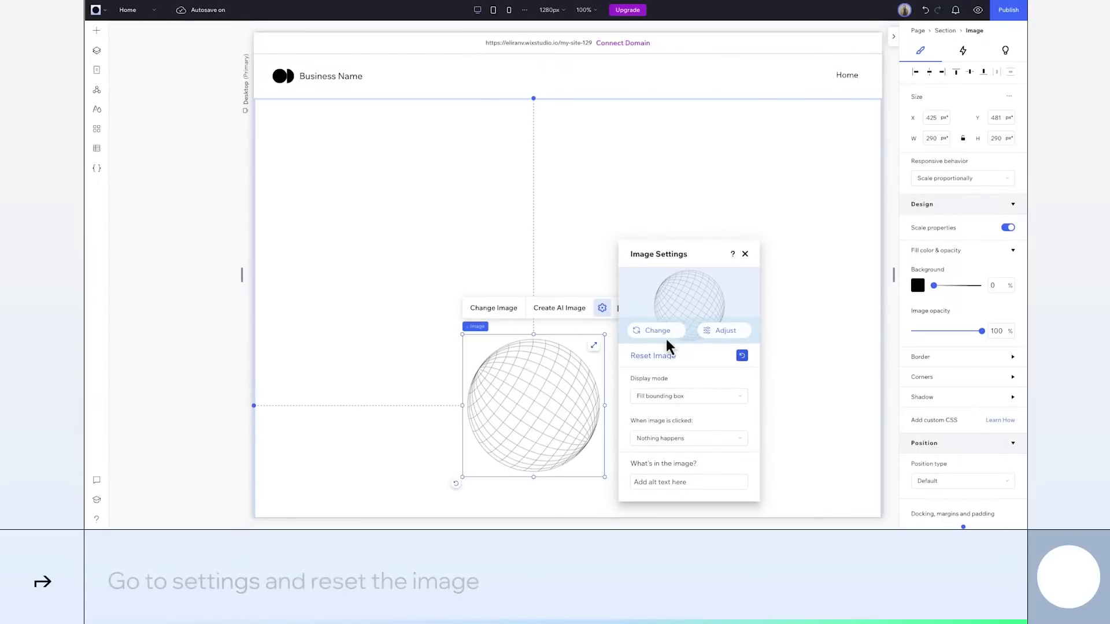
click(746, 253)
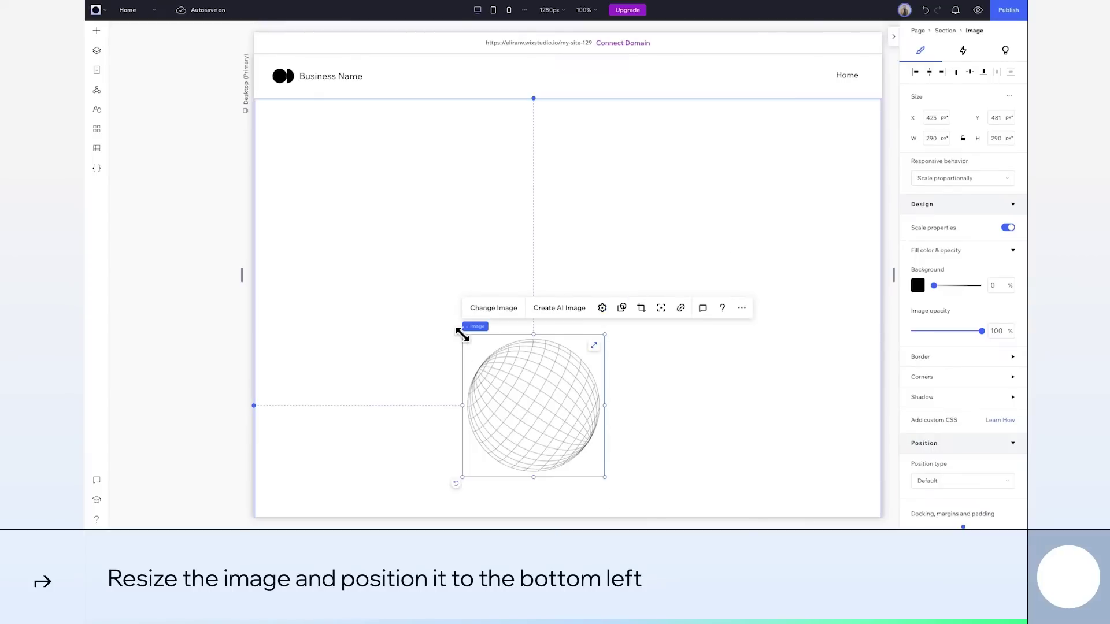
drag(462, 333, 92, 216)
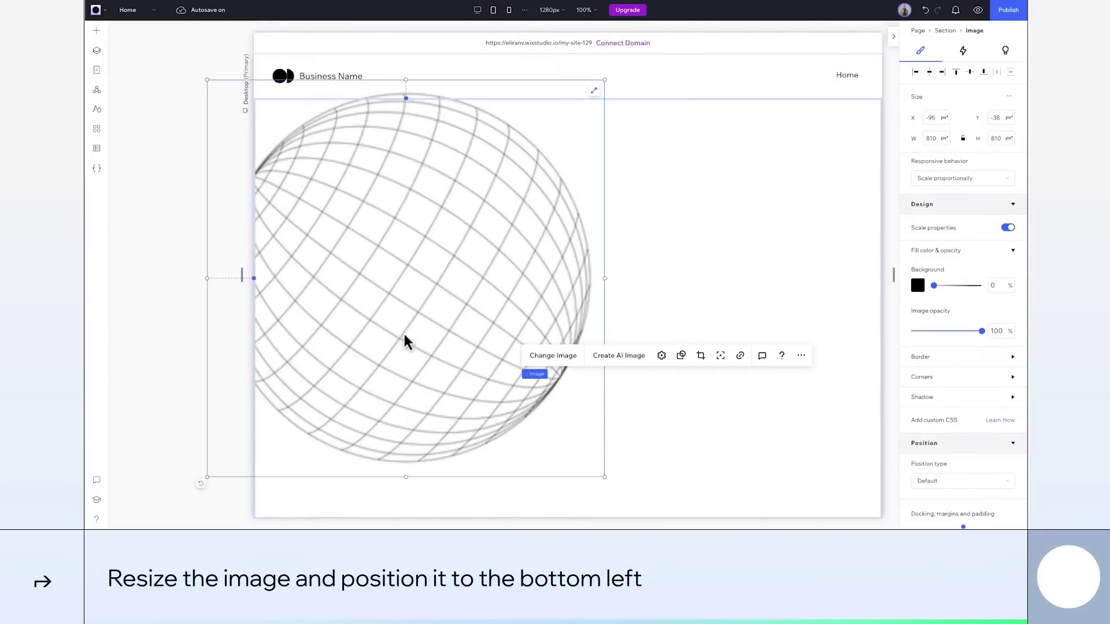
- Move the sphere to the bottom left and place a duplicate to its right
drag(445, 324, 751, 383)
key(ctrl+d)
drag(662, 391, 696, 389)
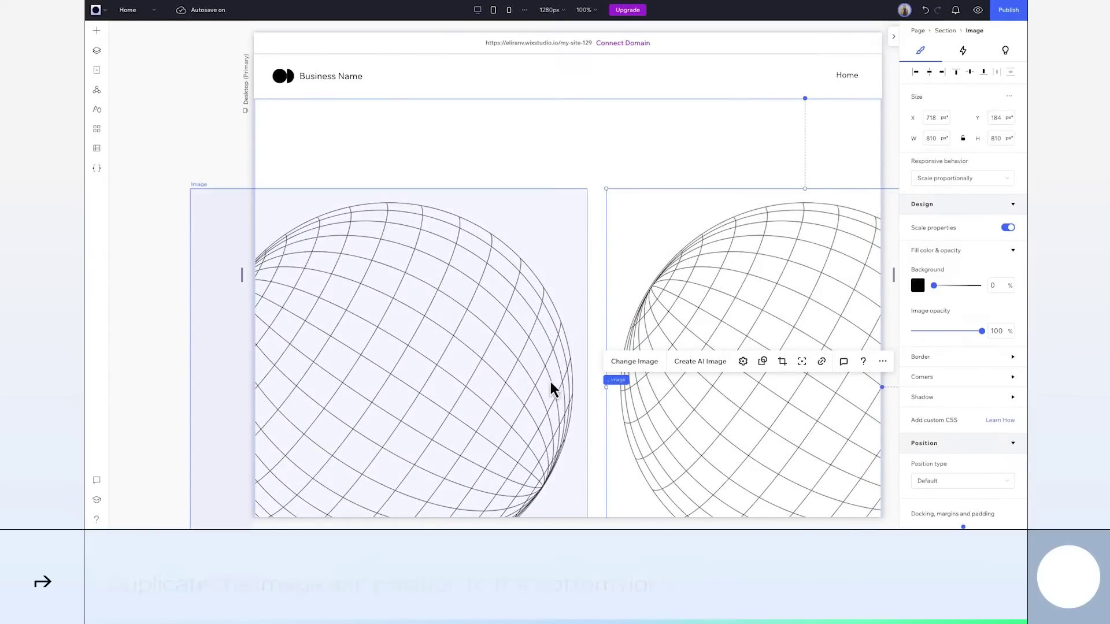
- Stack both spheres horizontally with -57.9 spacing so they overlap slightly
shift+click(501, 374)
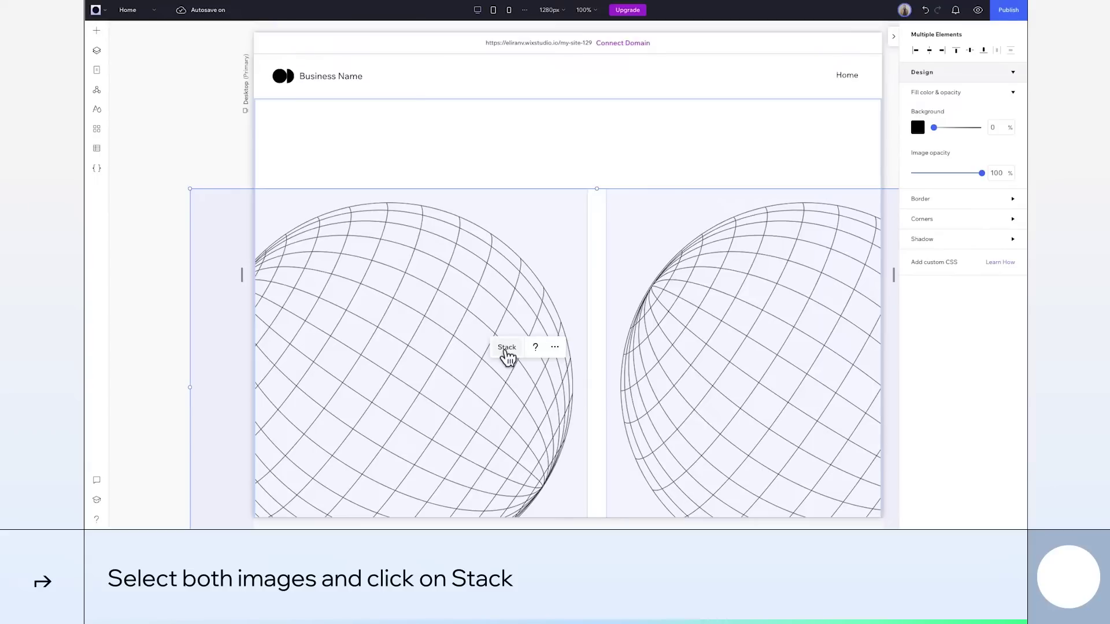
click(506, 350)
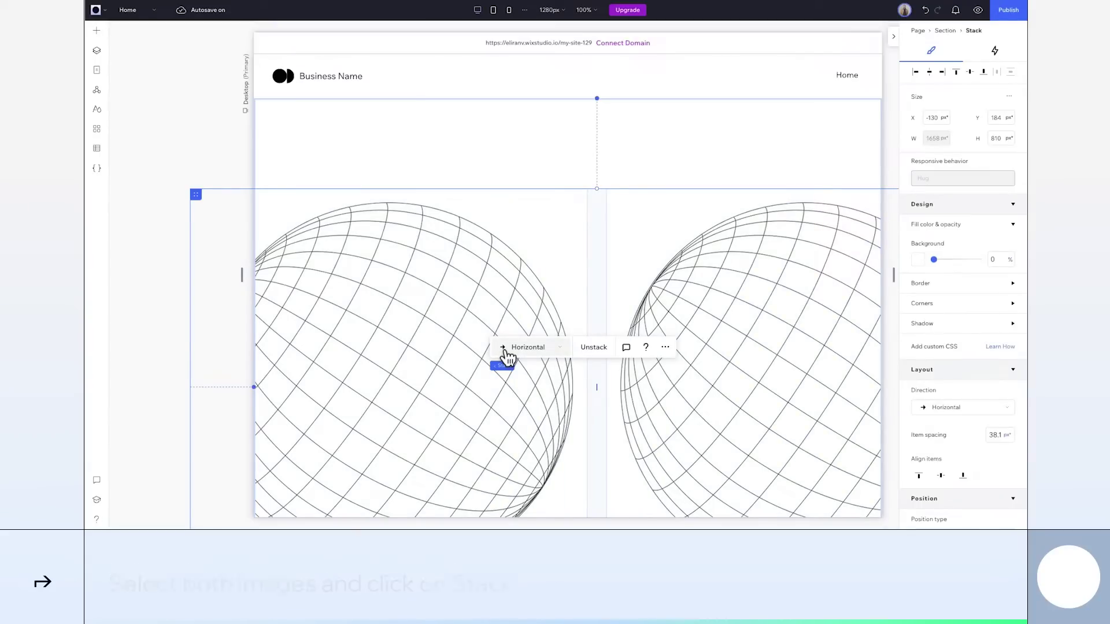
drag(599, 388, 573, 393)
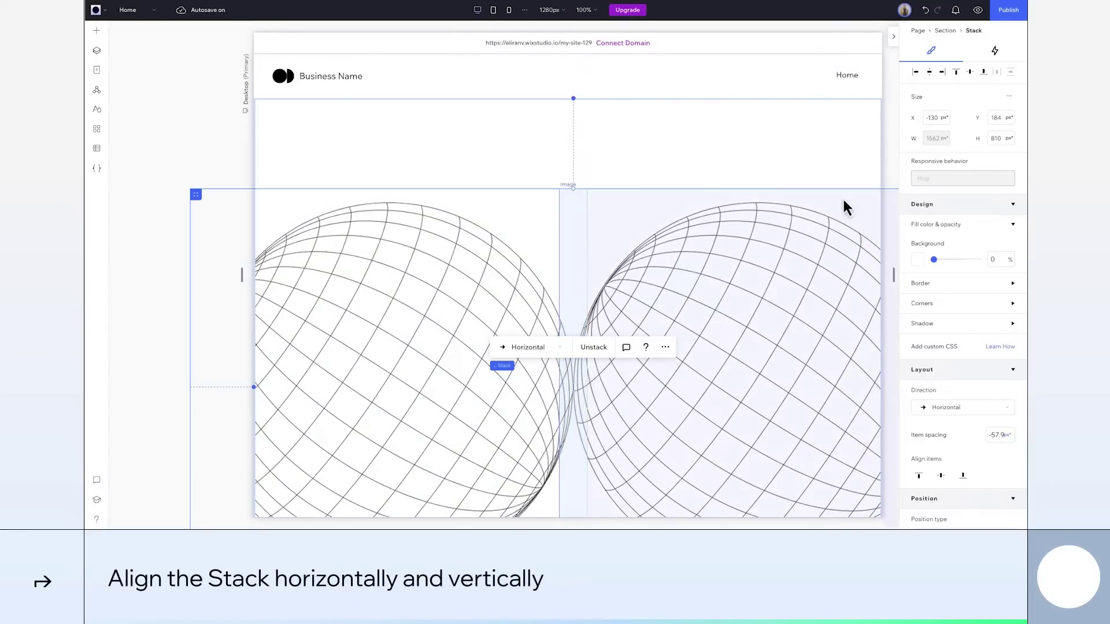
- Centre the sphere stack horizontally and vertically within the section
click(930, 73)
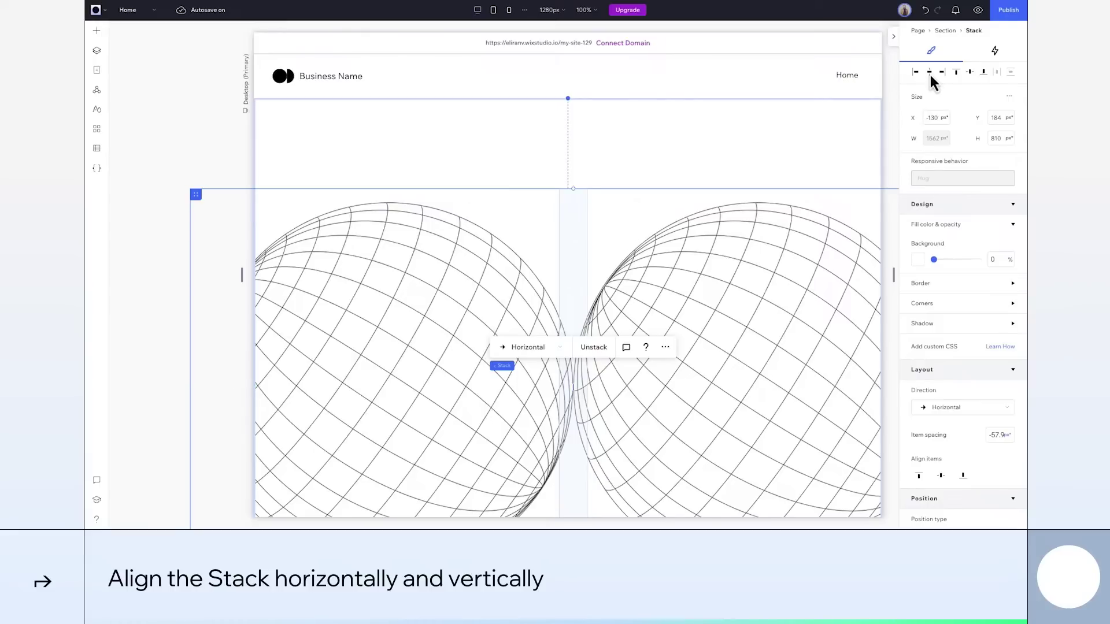
click(969, 72)
scroll(680, 314, down, 5)
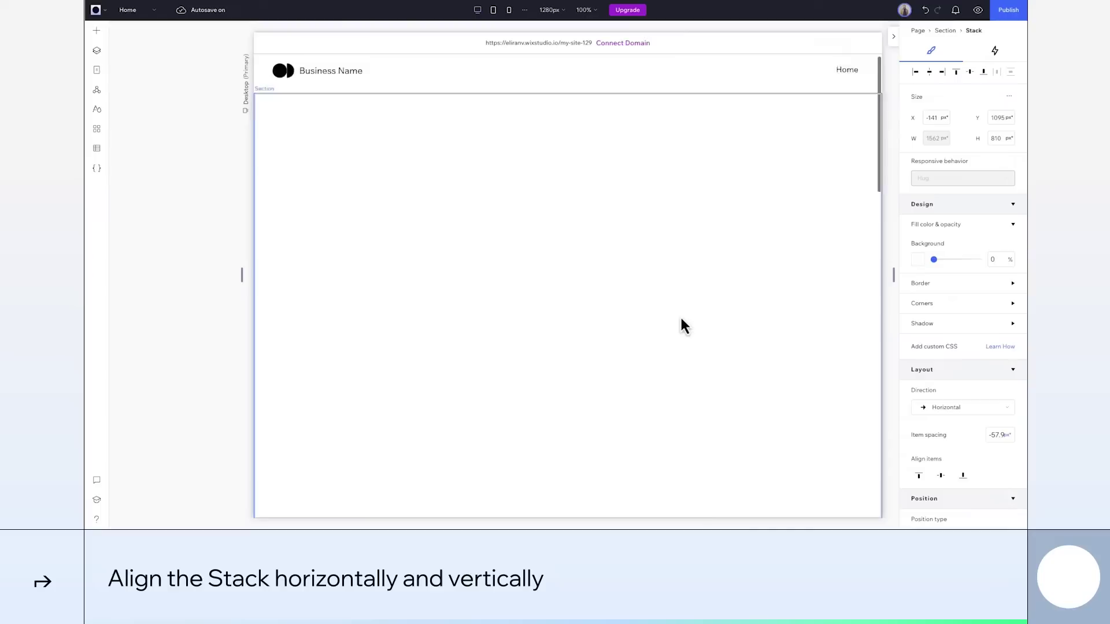
scroll(680, 314, down, 3)
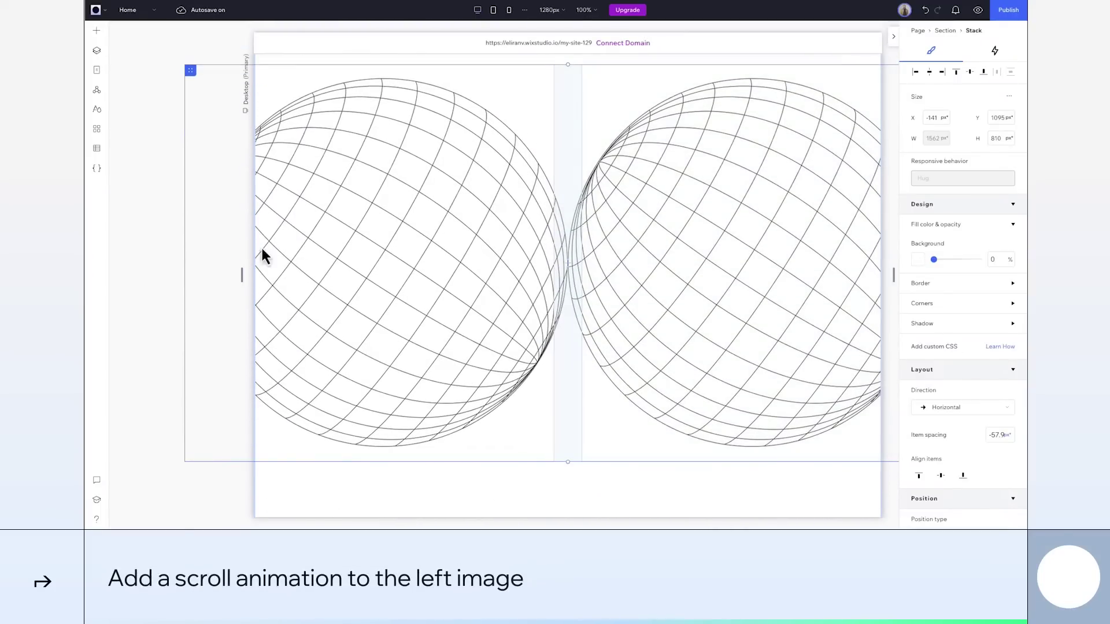
- Add a Move scroll animation to the left sphere
click(427, 244)
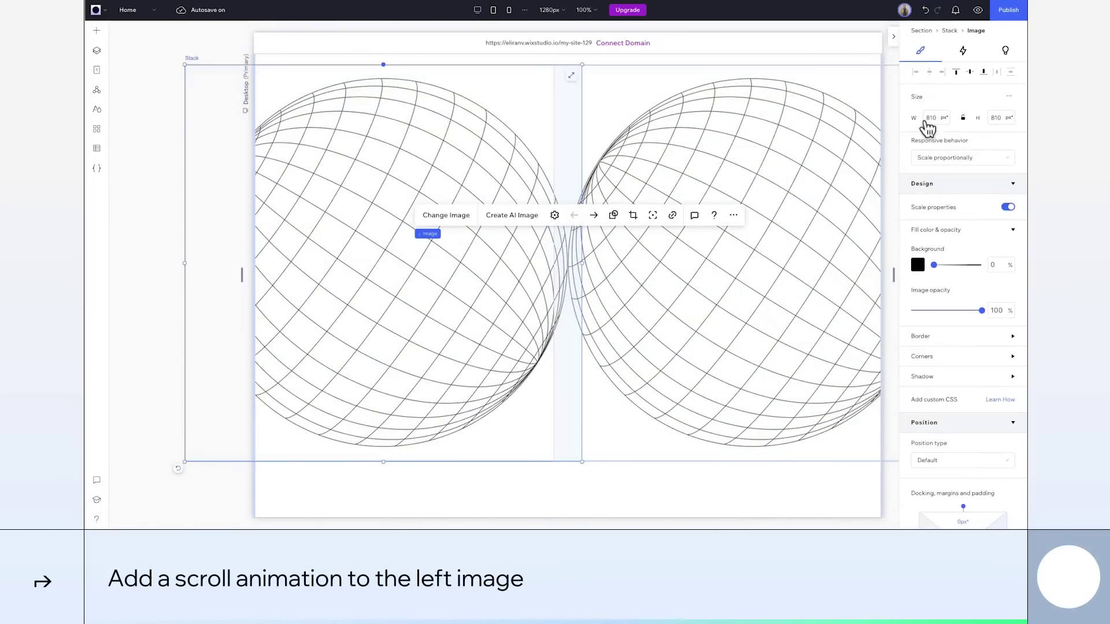
click(964, 53)
click(923, 219)
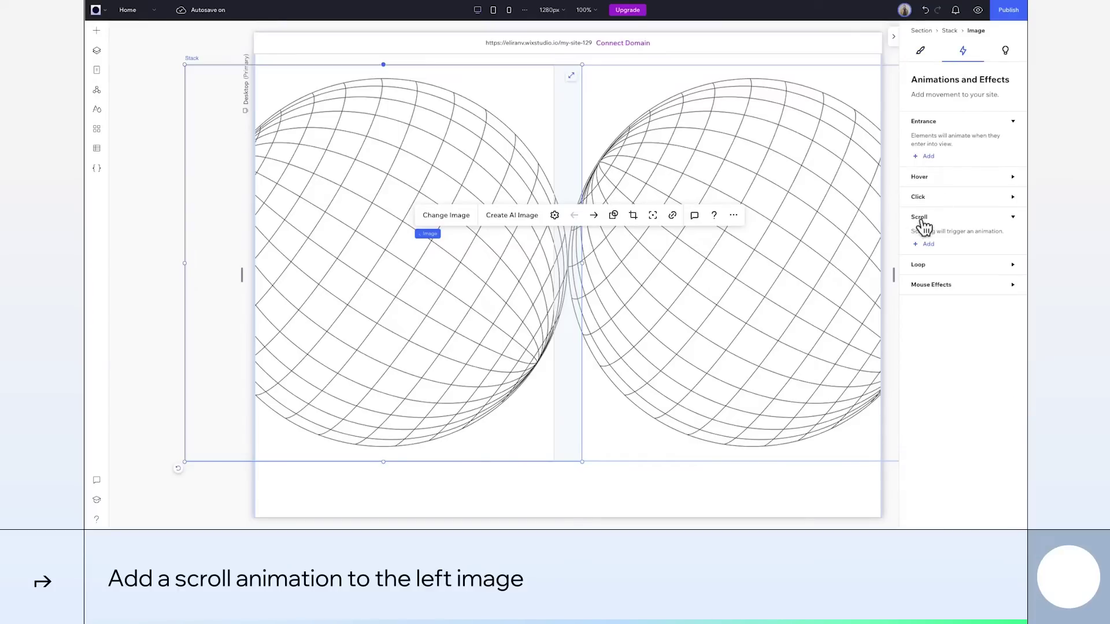
click(927, 250)
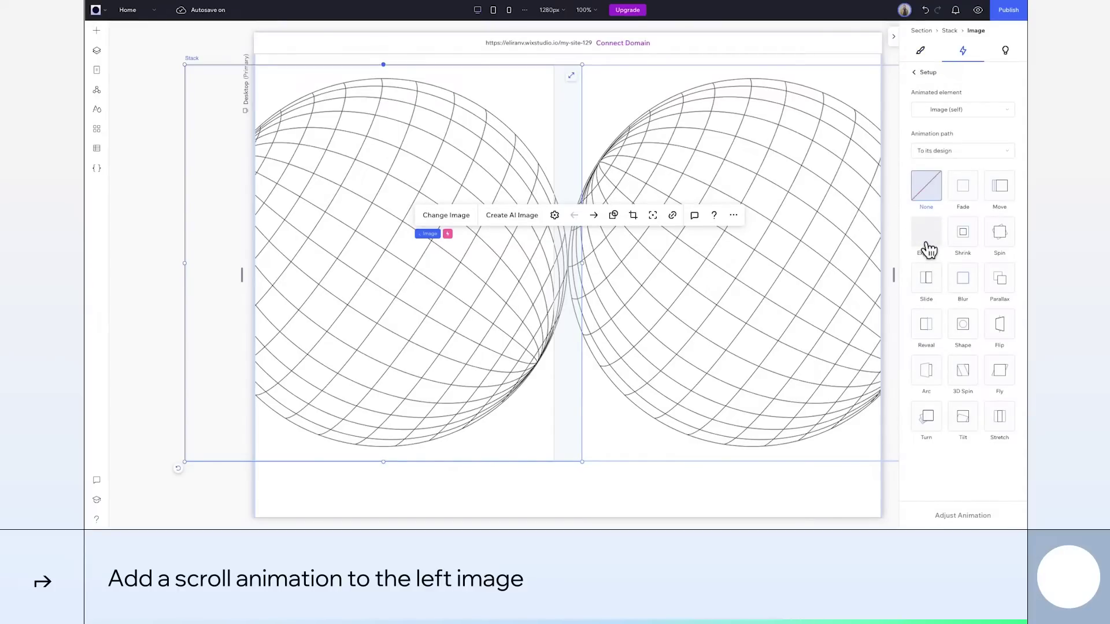
click(995, 196)
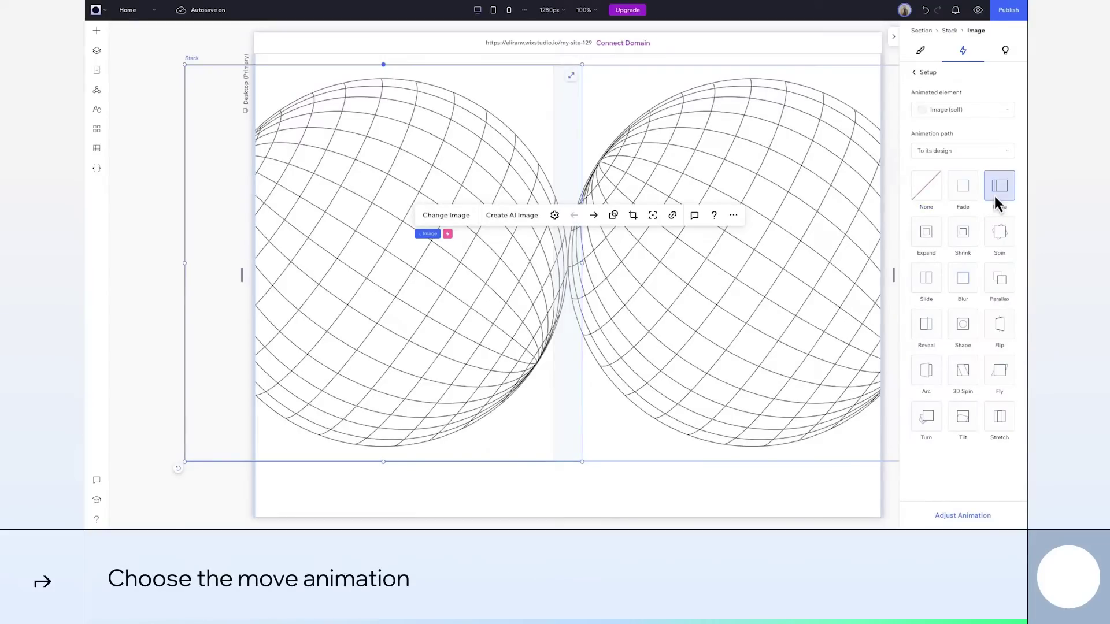
- Set the left sphere's Move angle to 270° and its distance unit to vh
click(972, 517)
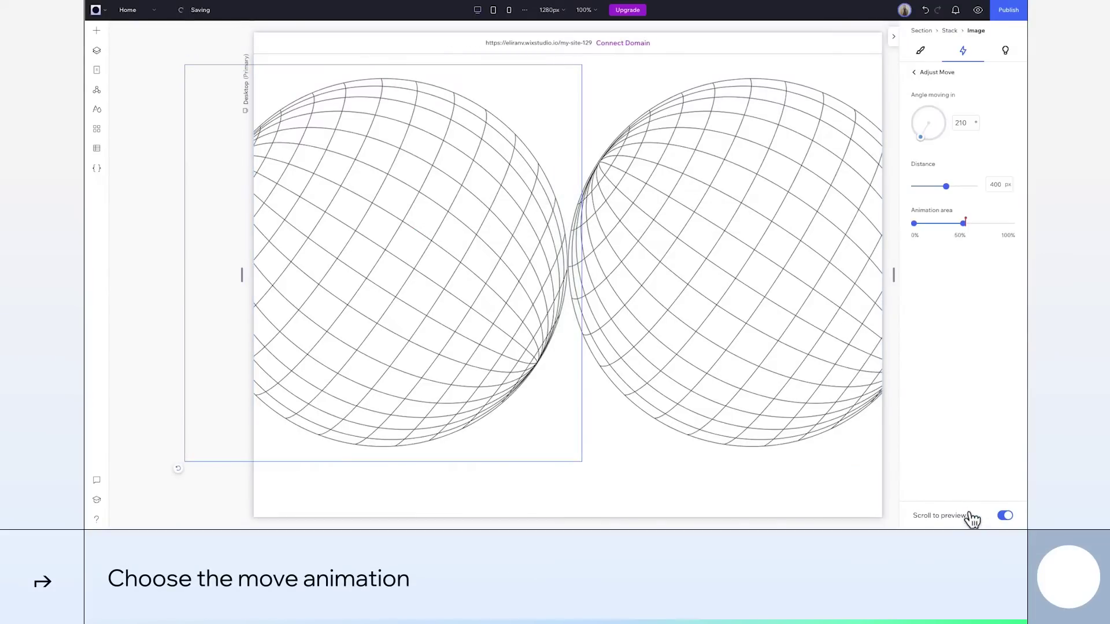
double_click(968, 134)
text(270)
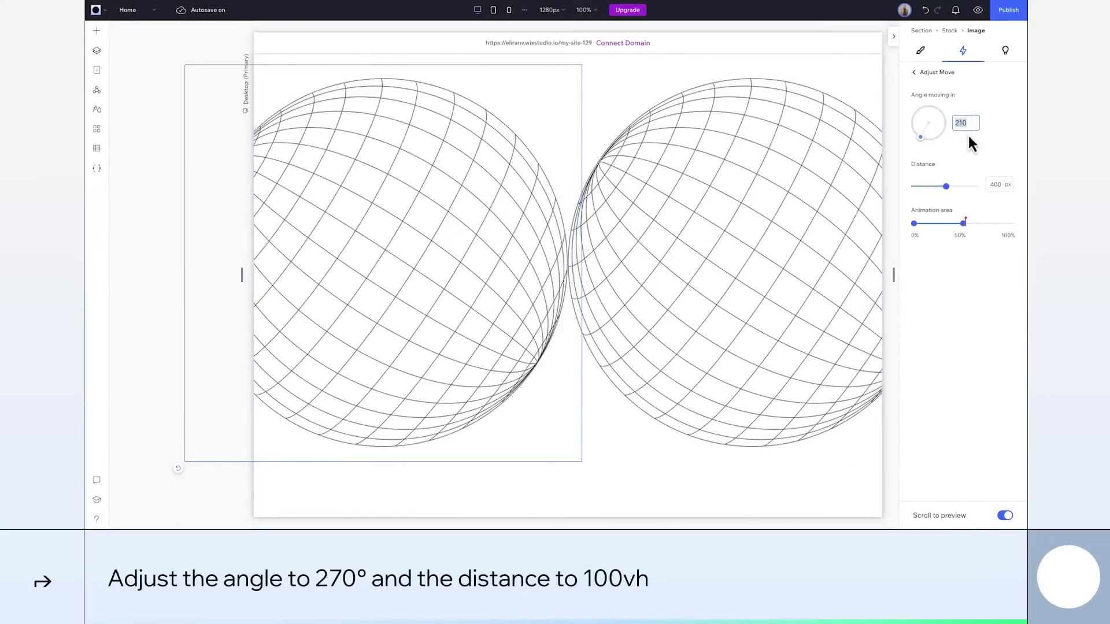
click(1001, 186)
click(999, 200)
- Add a Move scroll animation to the right sphere
text(1)
click(777, 359)
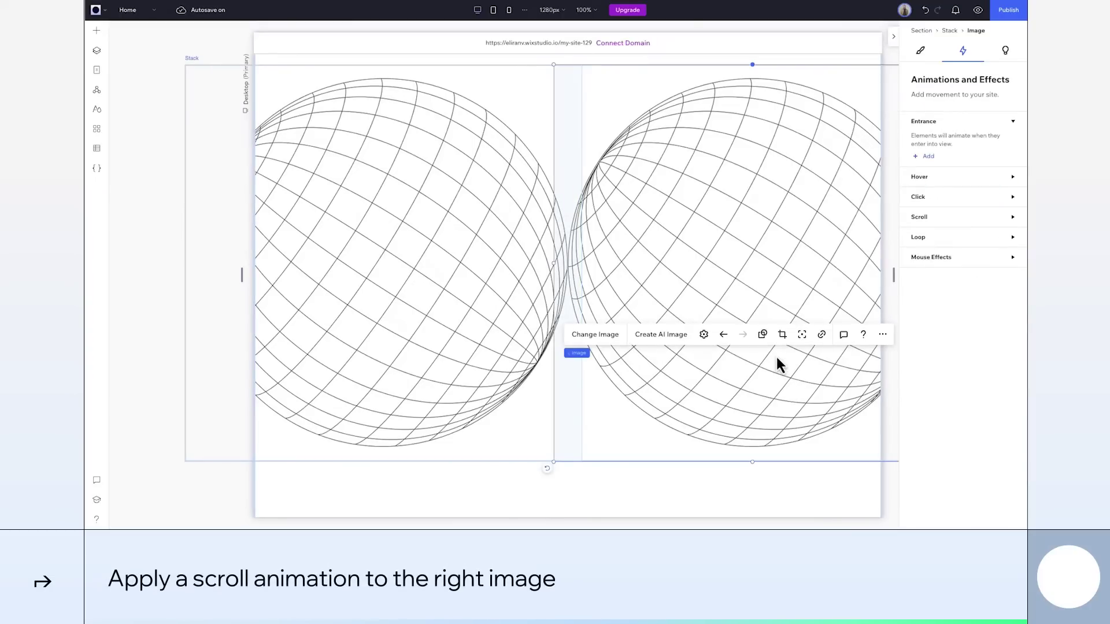
click(921, 218)
click(927, 251)
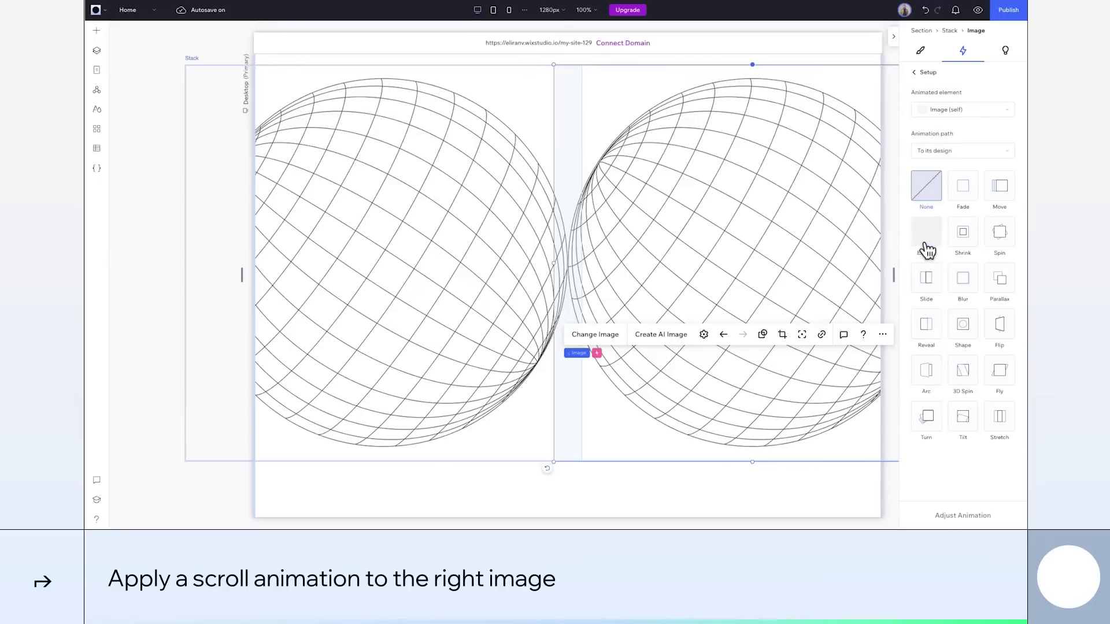
click(1001, 187)
- Set the right sphere's Move distance to 100 vh at a 90° angle
click(966, 516)
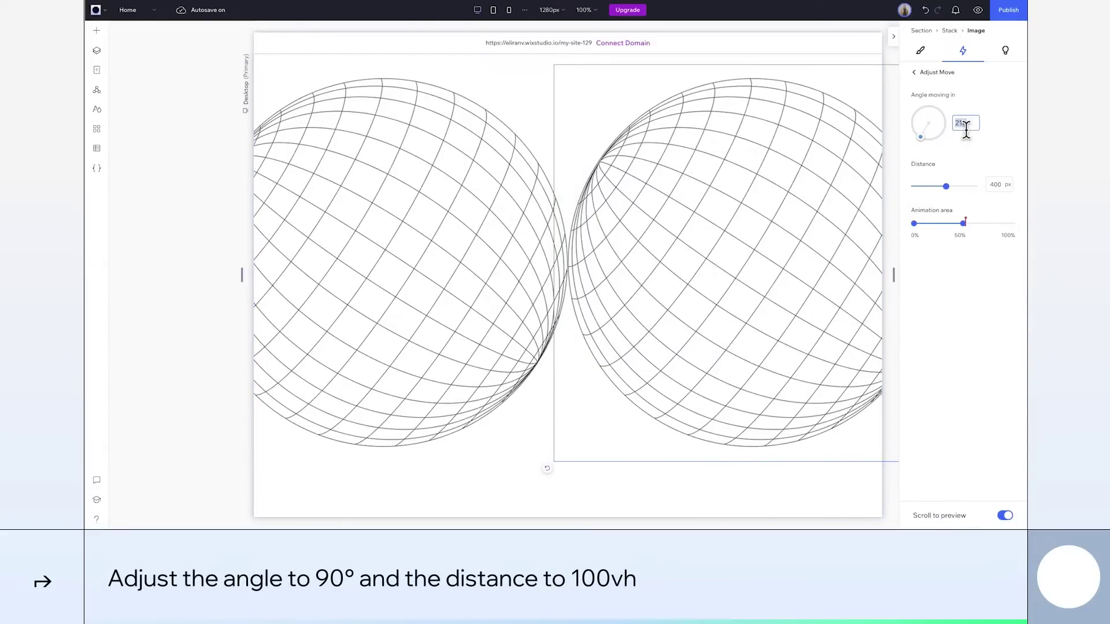
click(1005, 192)
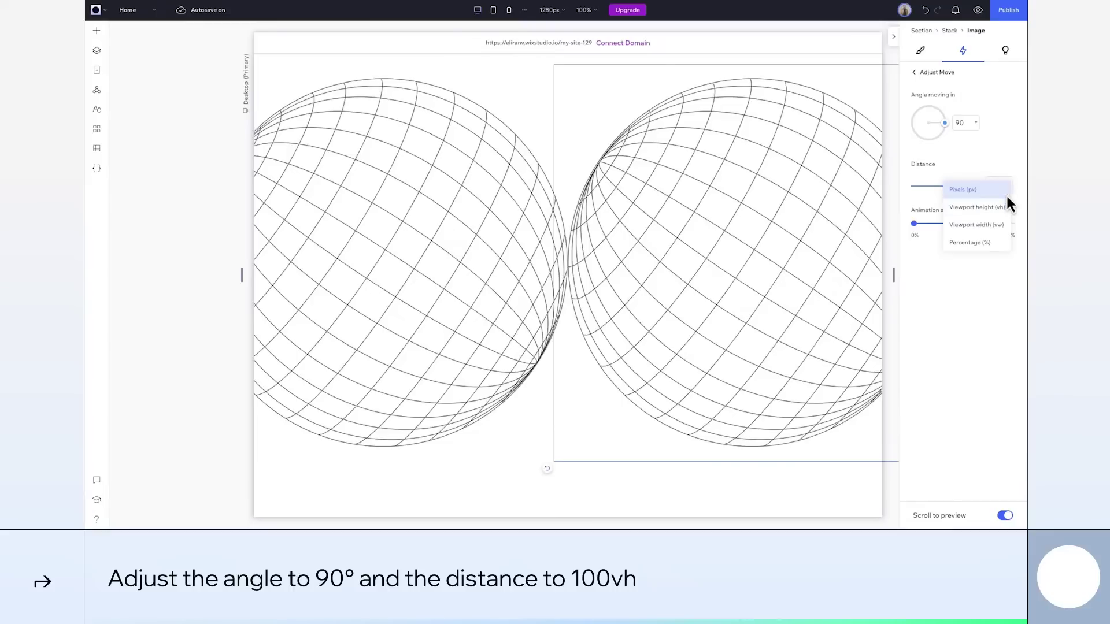
click(993, 210)
text(100)
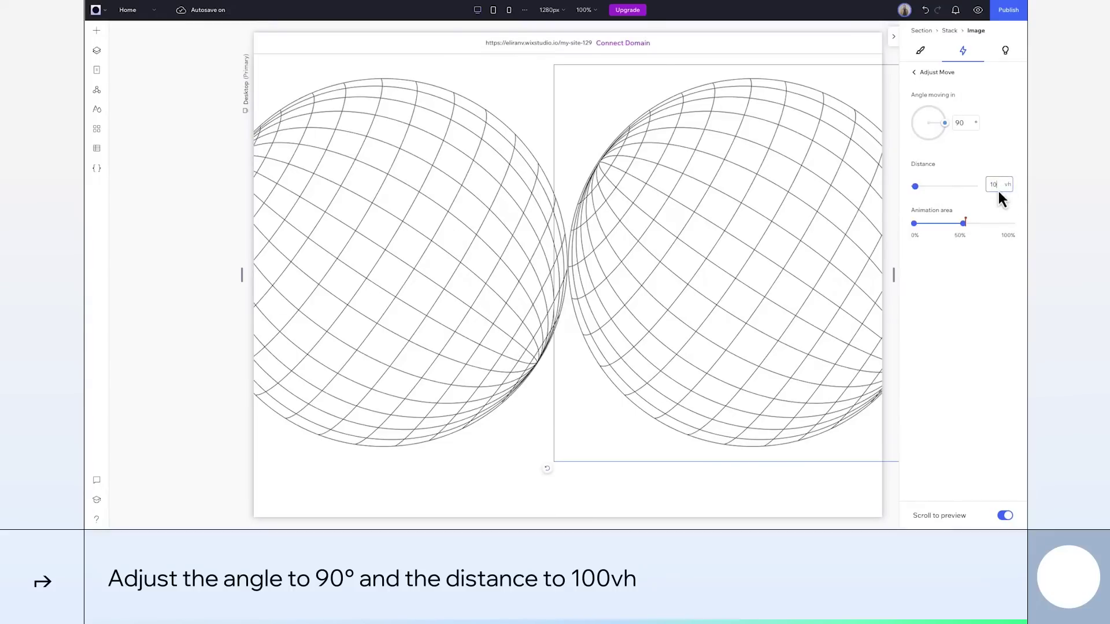
click(942, 343)
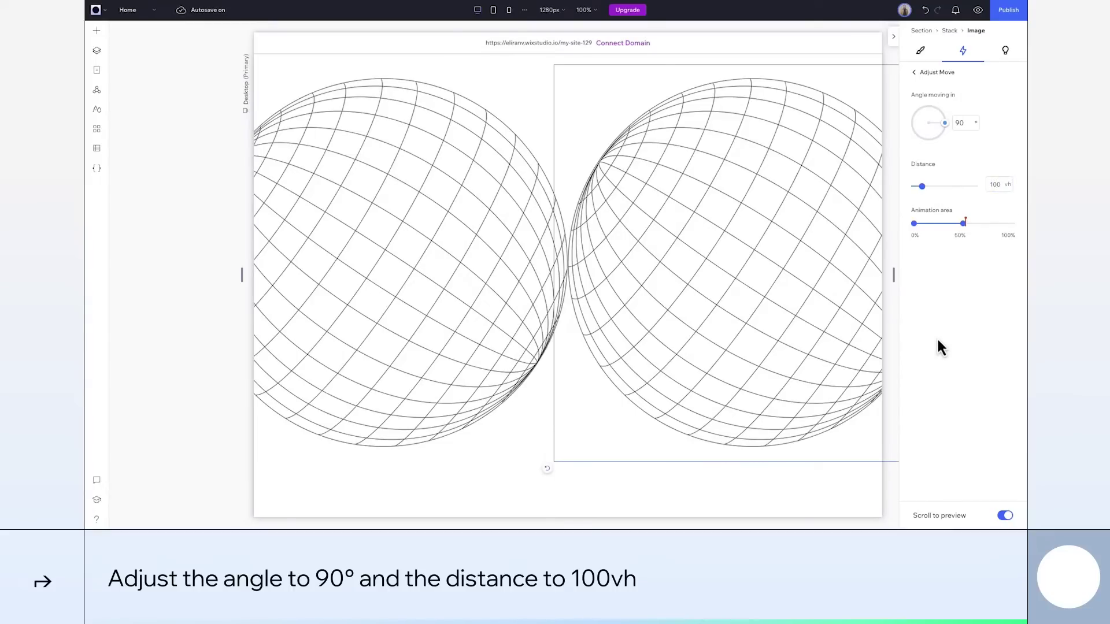
click(977, 12)
scroll(731, 243, up, 3)
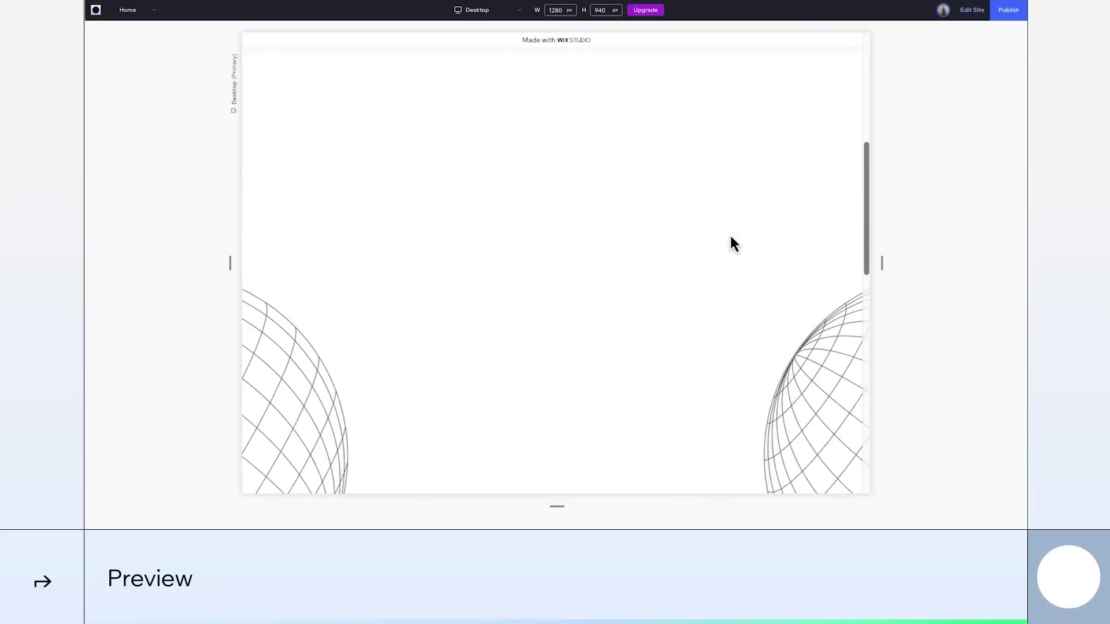
scroll(732, 243, down, 5)
scroll(731, 243, up, 3)
scroll(732, 238, up, 2)
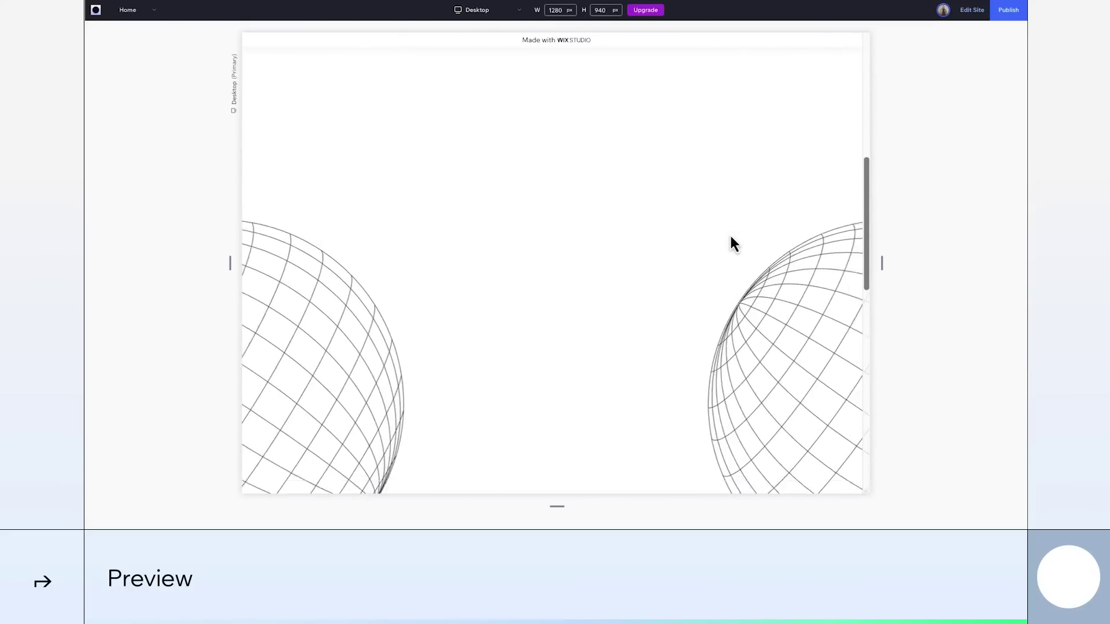
scroll(732, 238, down, 4)
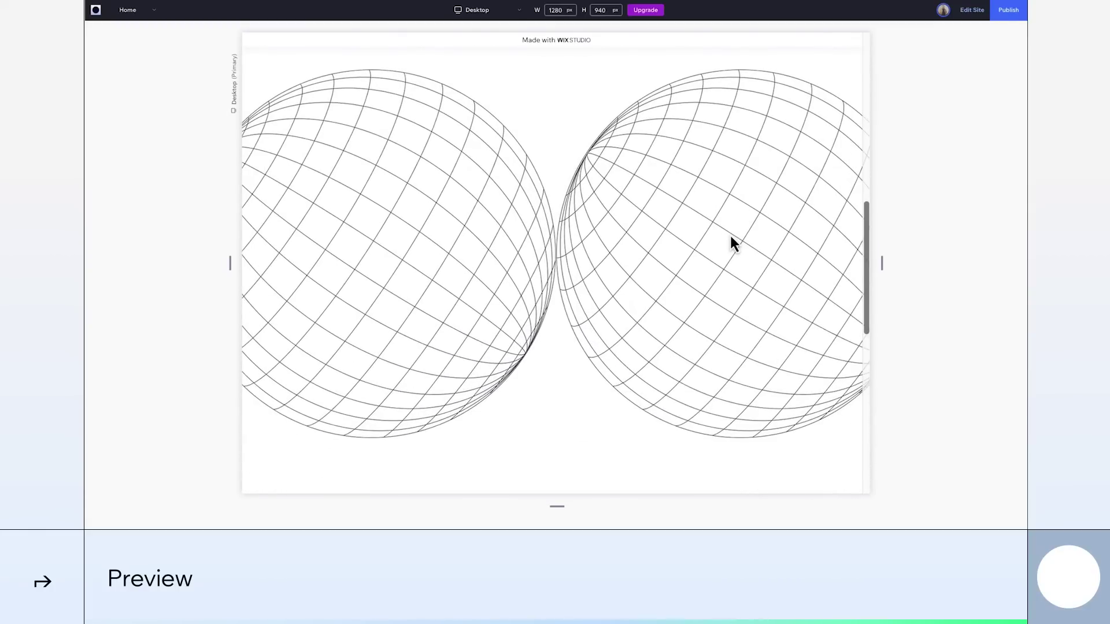
click(973, 12)
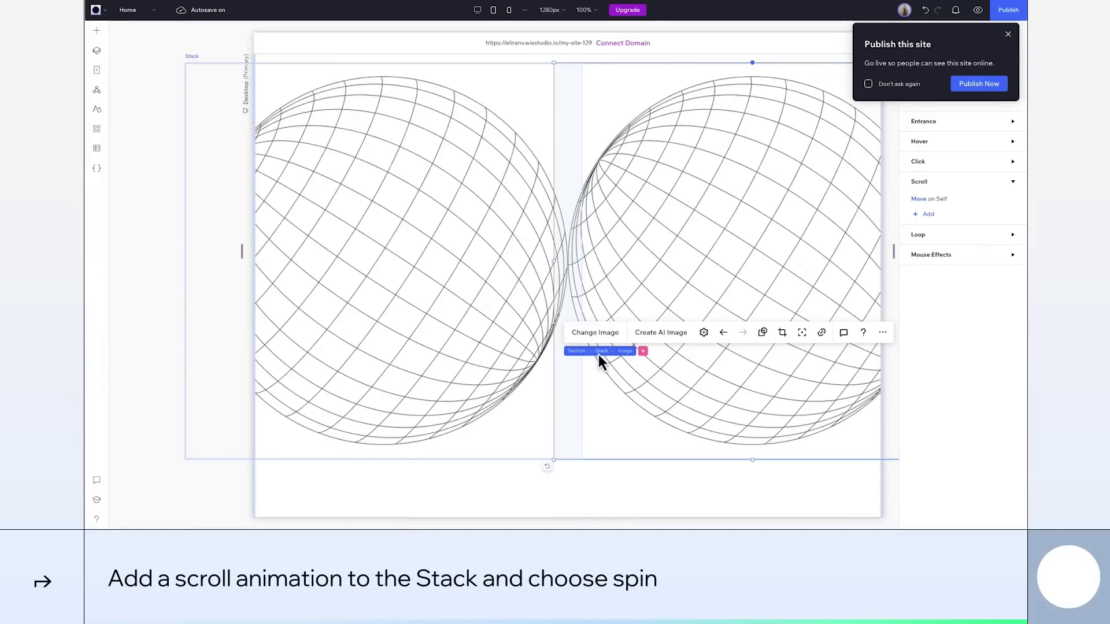
- Add a Spin scroll animation to the Stack holding both spheres
click(599, 353)
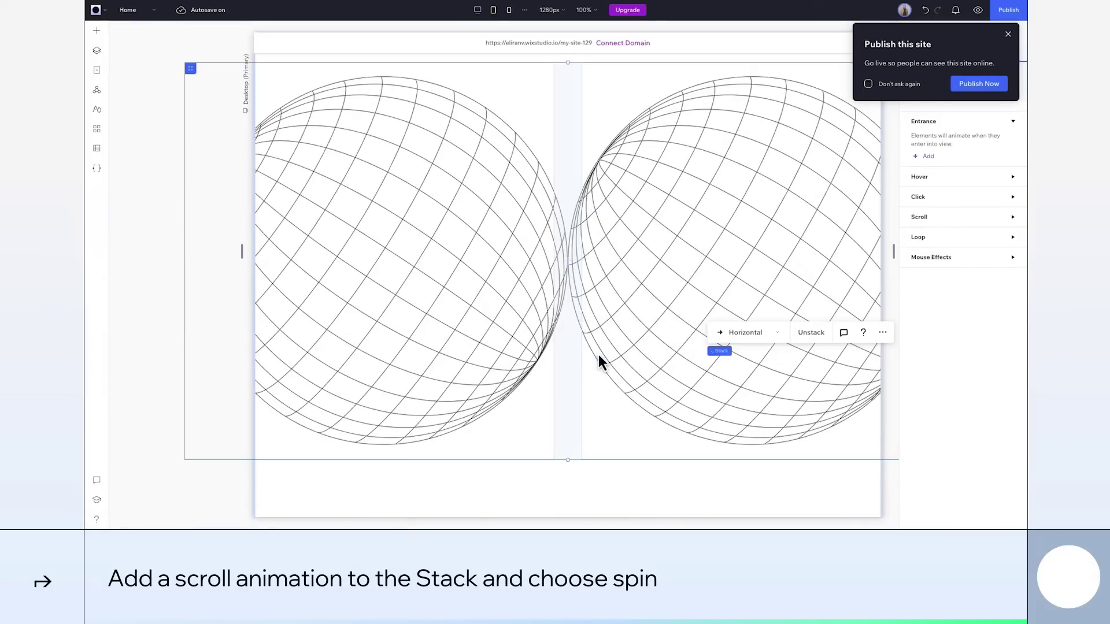
click(1008, 34)
click(919, 217)
click(928, 250)
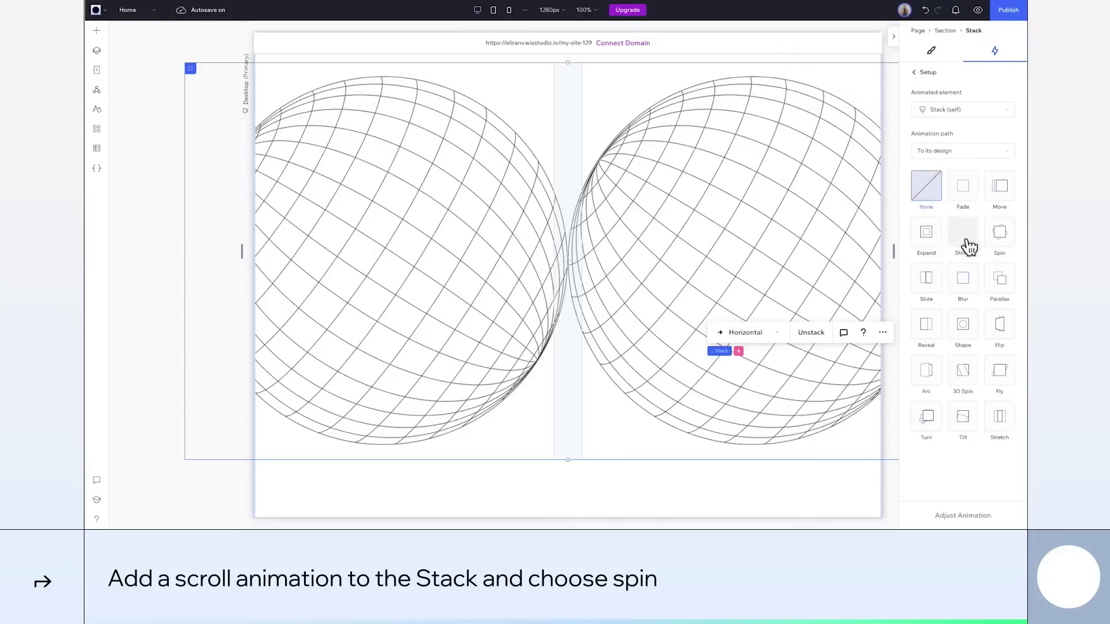
click(996, 238)
- Set the spin's scale to 50% and widen its animation area to 0–100%
click(986, 516)
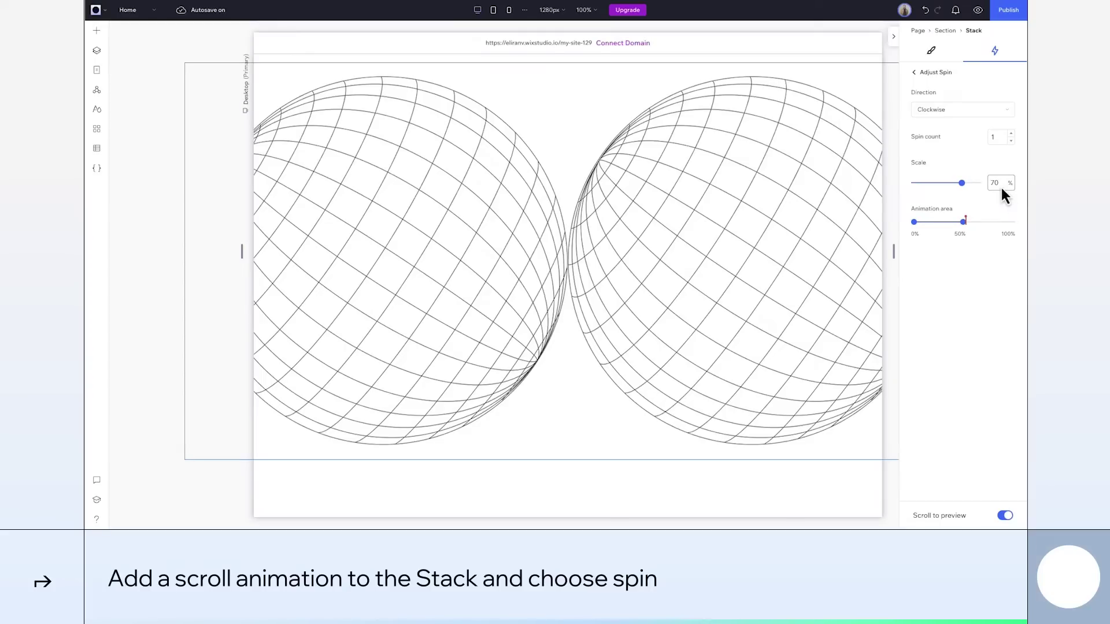
text(50)
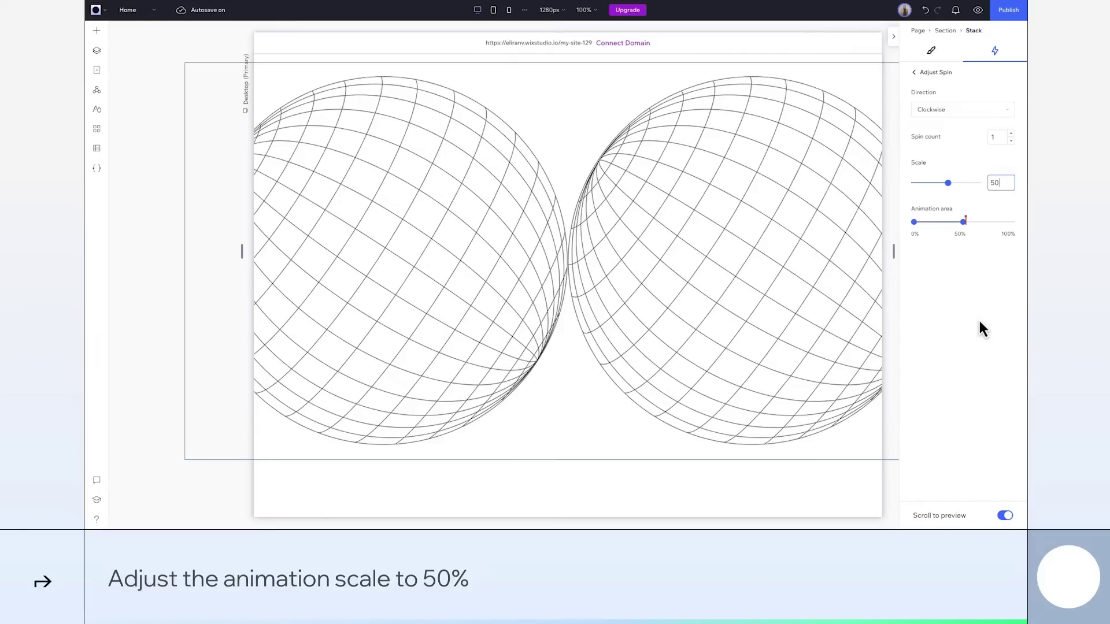
drag(964, 229, 1022, 236)
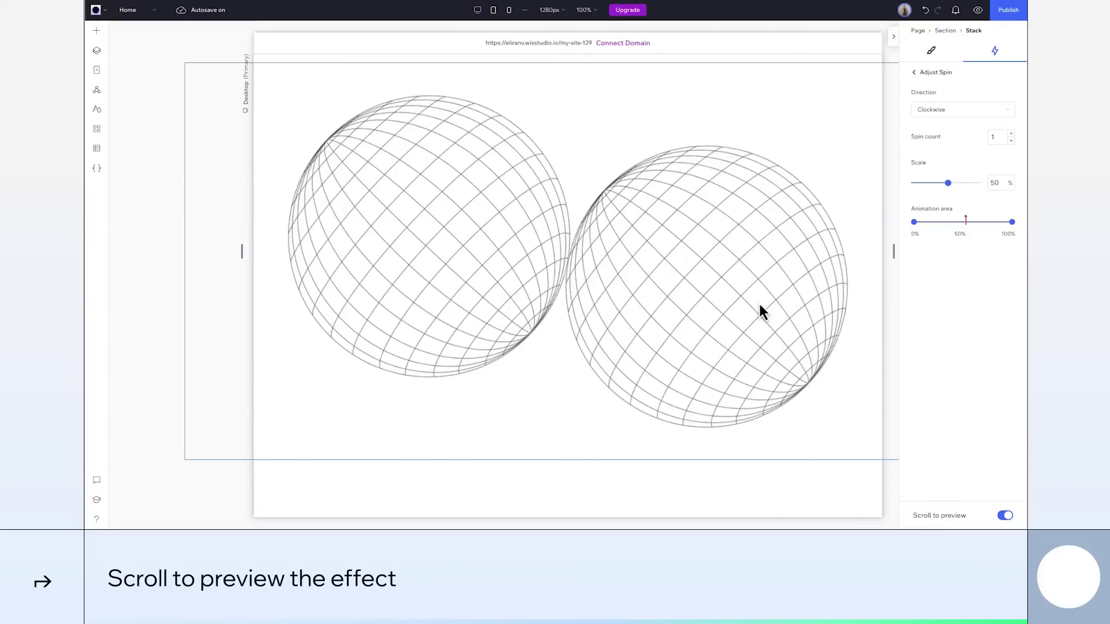
scroll(760, 305, down, 10)
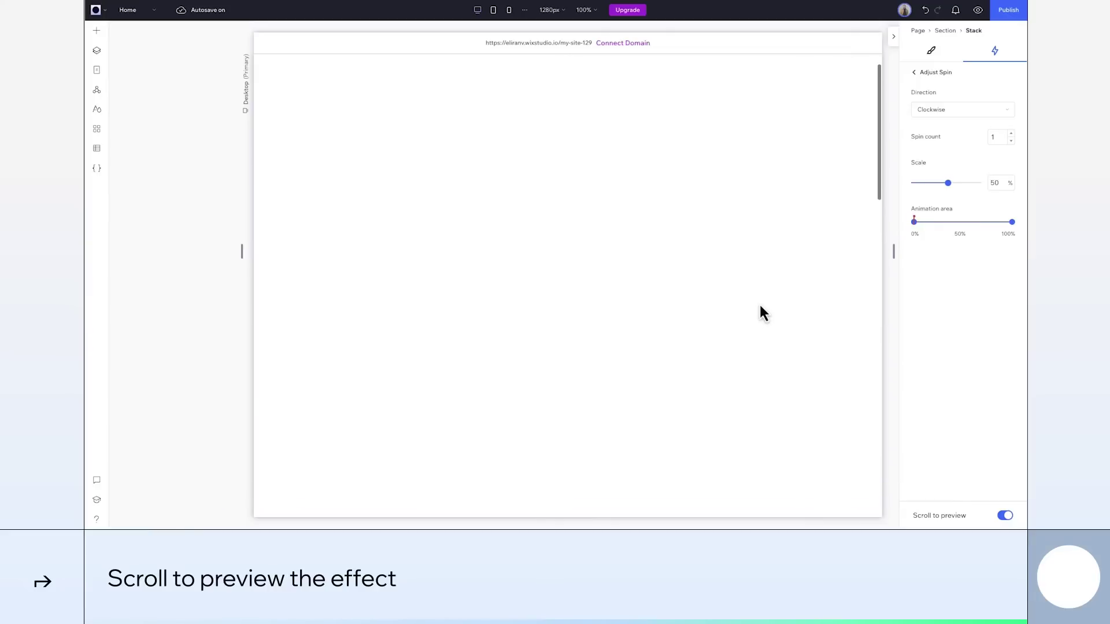
scroll(759, 306, down, 10)
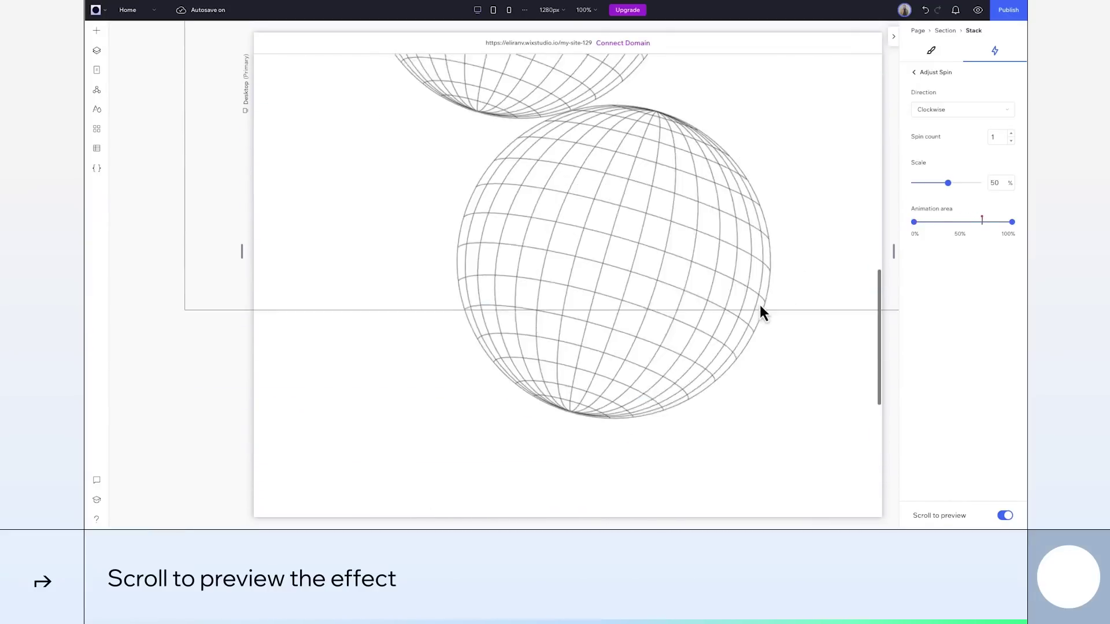
scroll(788, 322, up, 5)
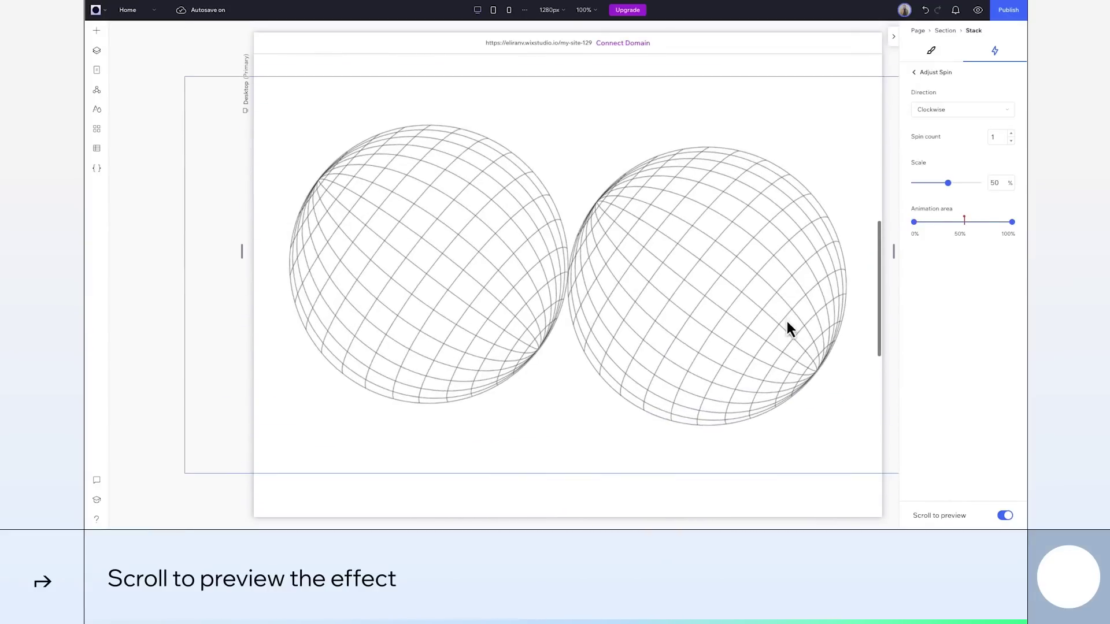
scroll(787, 322, up, 2)
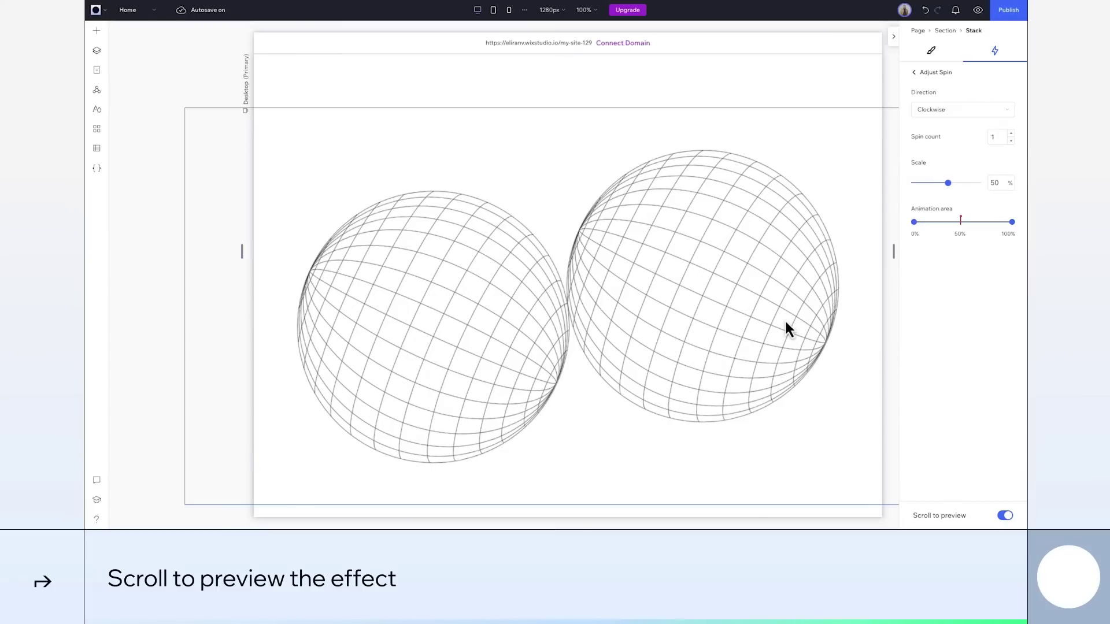
- Duplicate the sphere Stack with Ctrl+D and centre the copy horizontally and vertically on the original
click(755, 90)
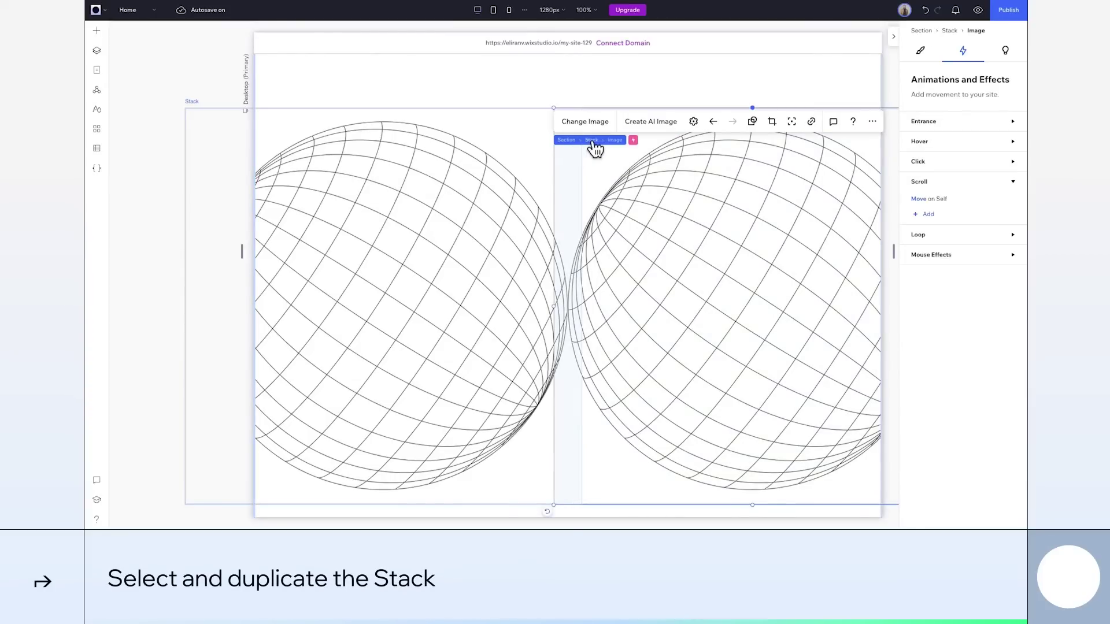
click(591, 141)
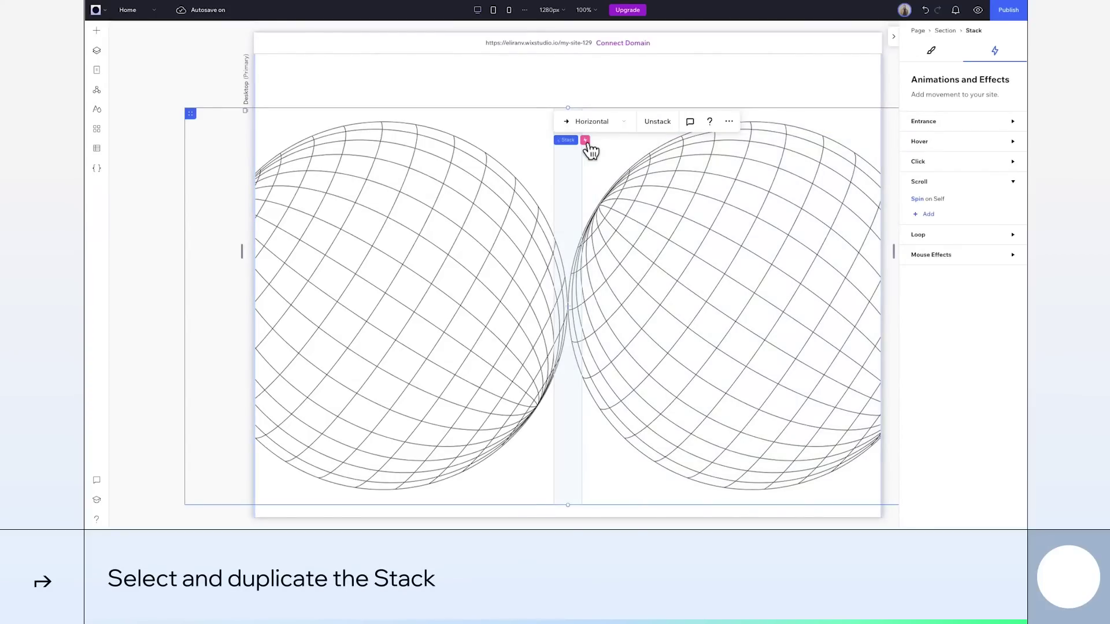
key(ctrl+d)
click(932, 50)
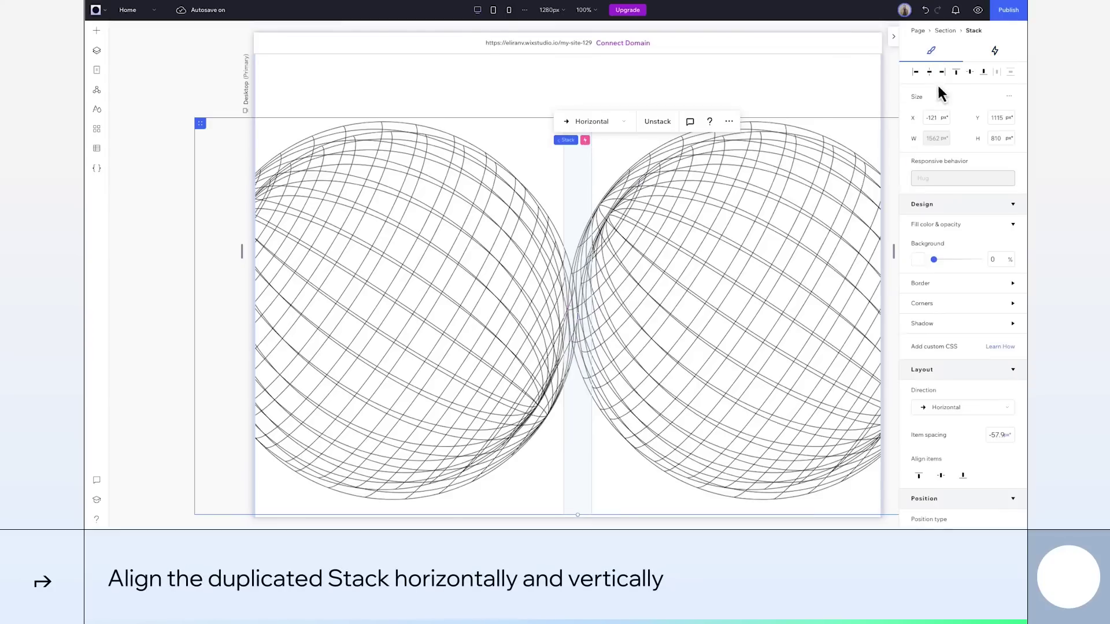
click(929, 72)
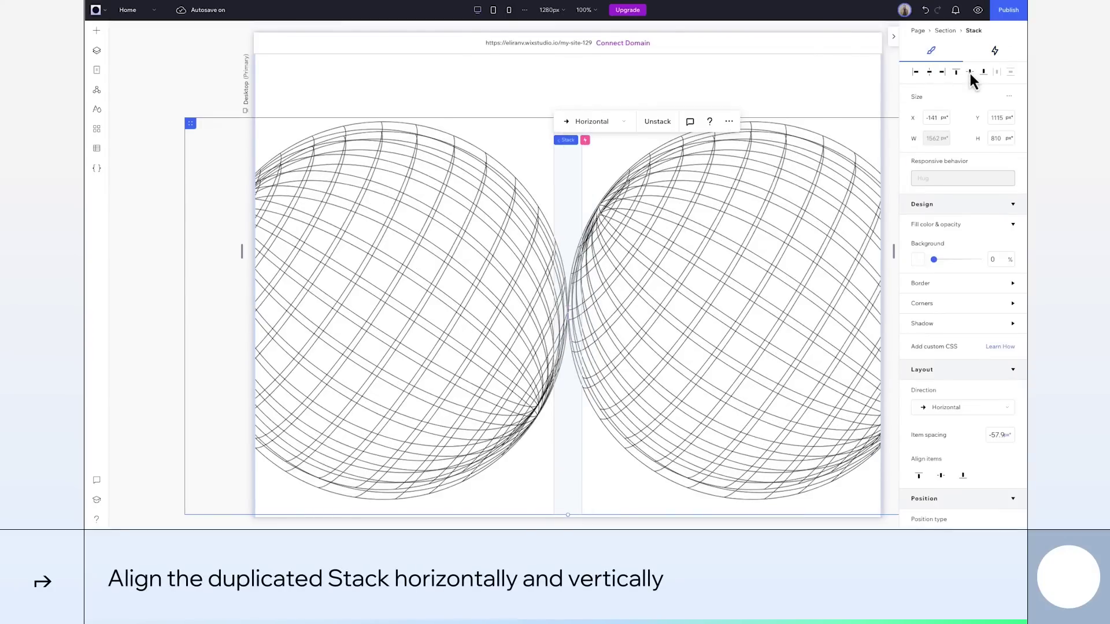
click(970, 72)
- Swap the copy's left sphere image for sphere 2.png
click(465, 301)
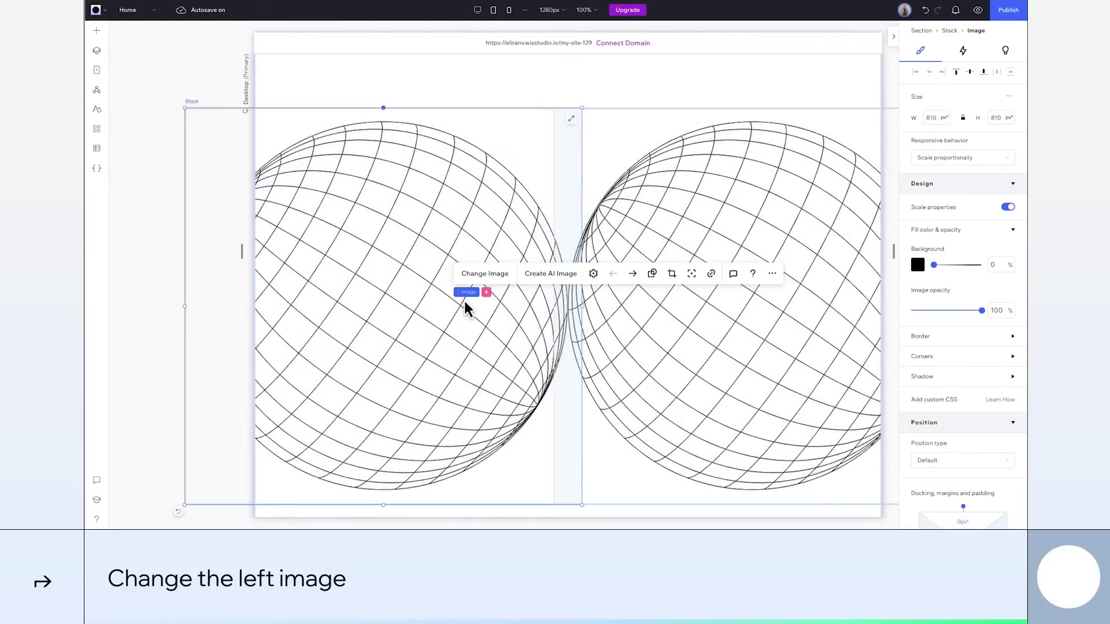
click(484, 275)
click(484, 198)
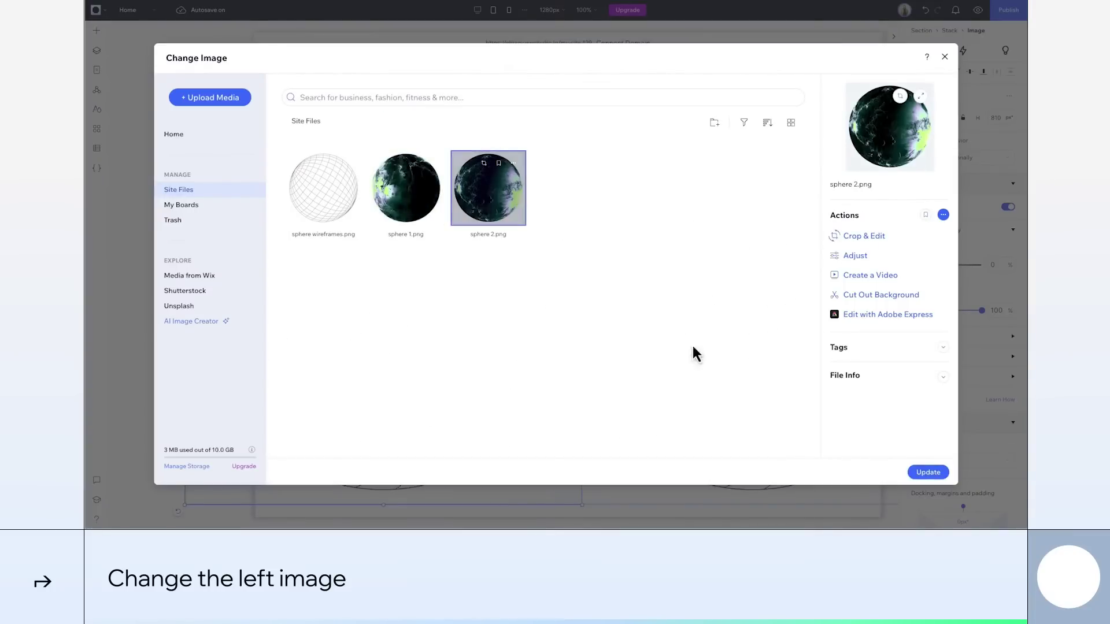
click(928, 472)
- Swap the copy's right sphere image for sphere 1.png
click(818, 430)
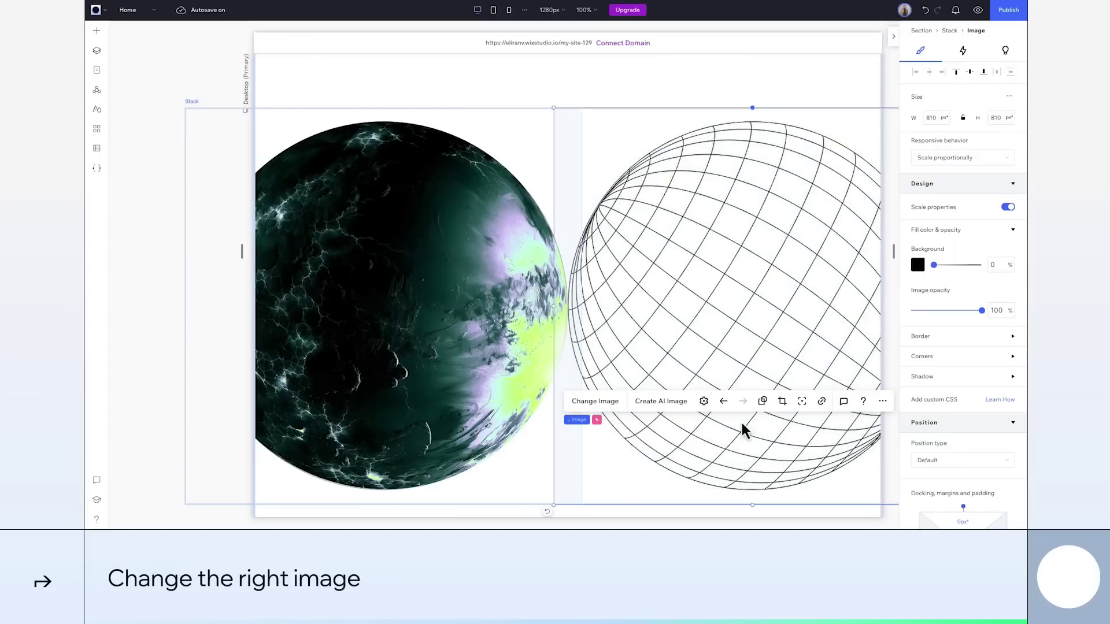
click(598, 405)
click(425, 223)
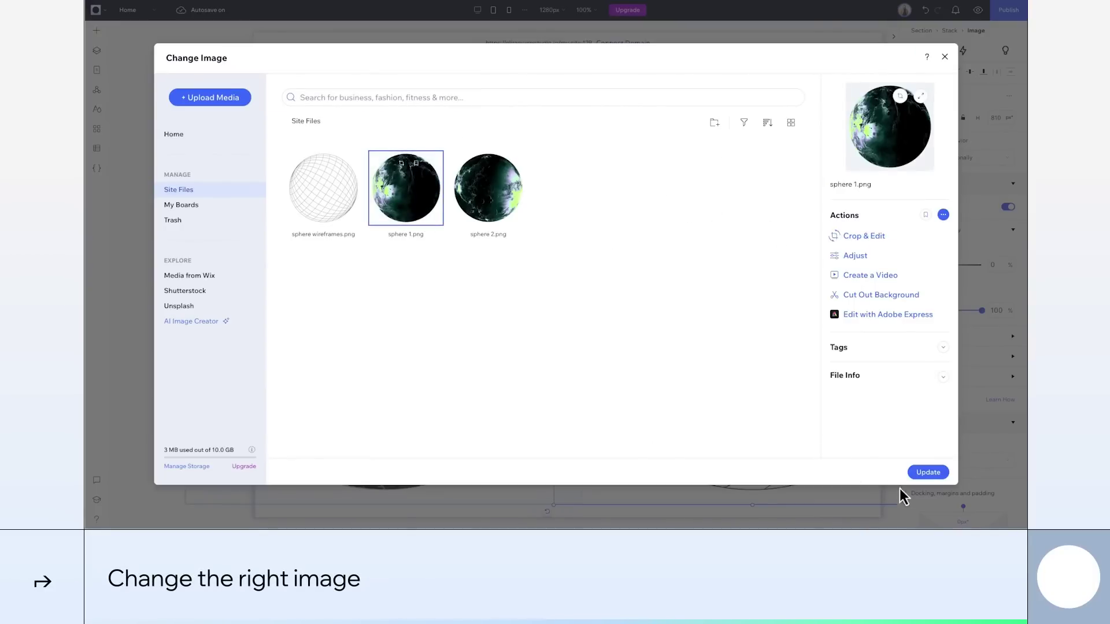
click(928, 473)
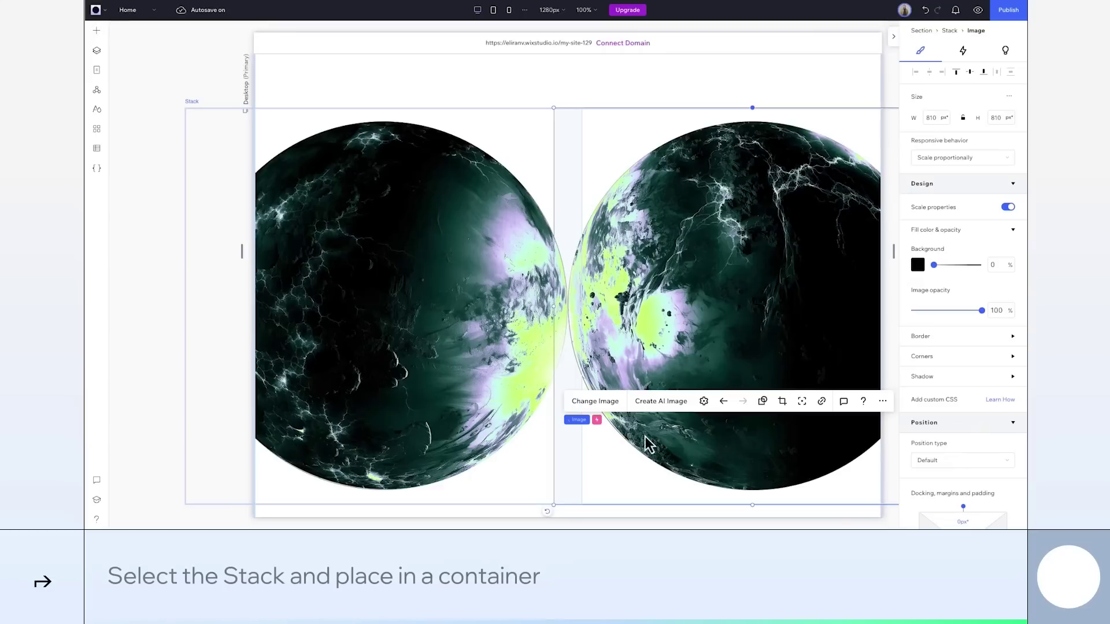
- Wrap the planet-textured Stack inside a container
click(601, 420)
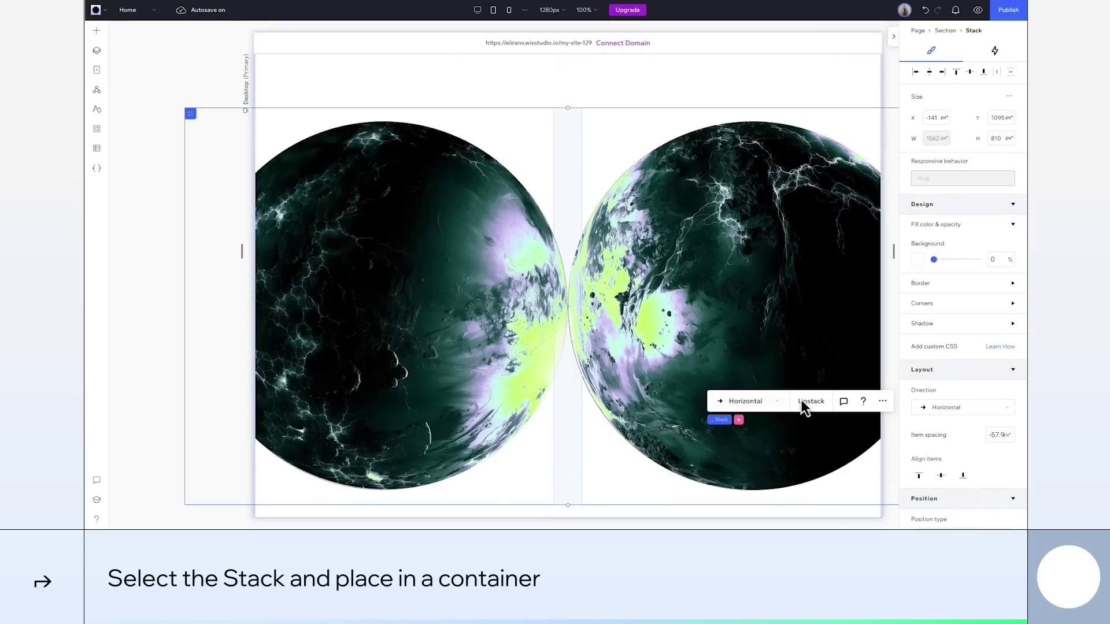
click(883, 402)
click(950, 206)
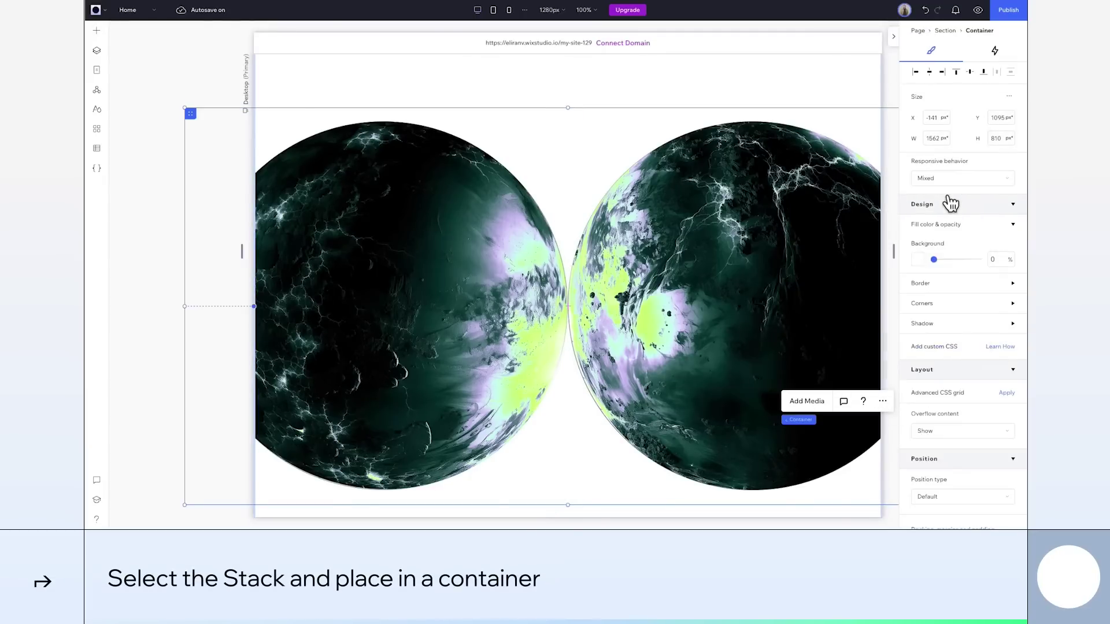
- Give the container a Fade scroll animation from 0% opacity, starting at 49%
click(995, 51)
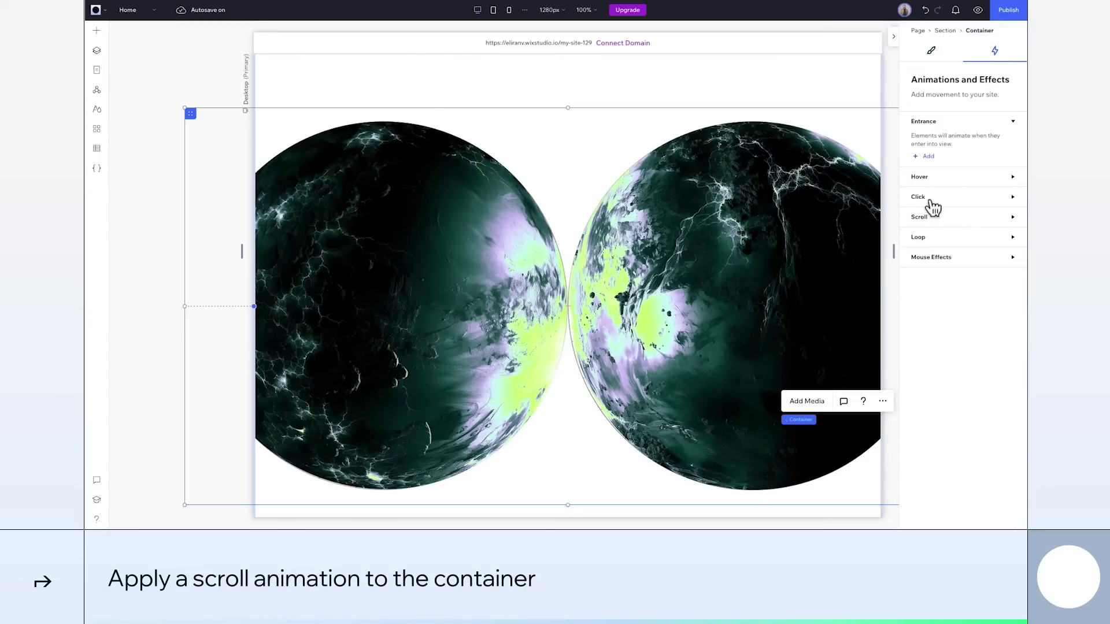
click(919, 217)
click(921, 252)
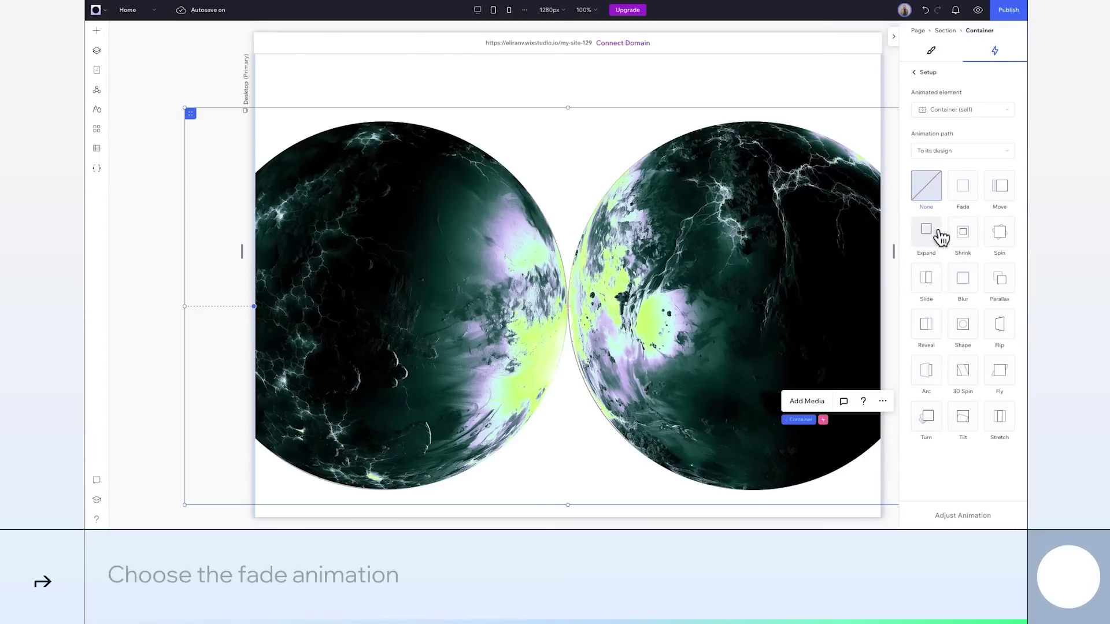
click(963, 200)
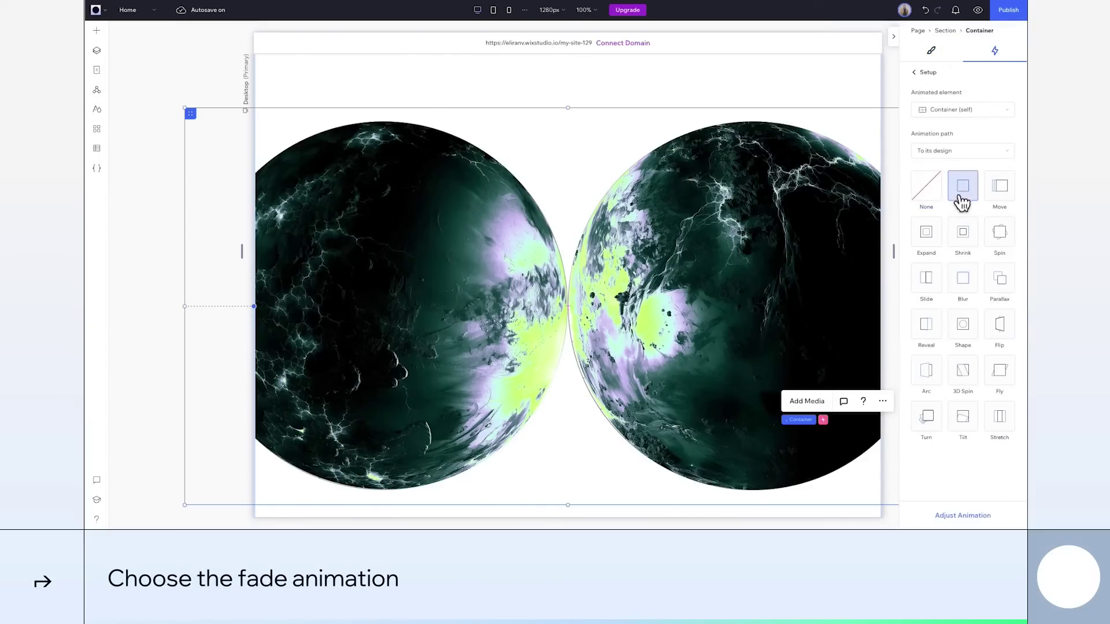
click(964, 516)
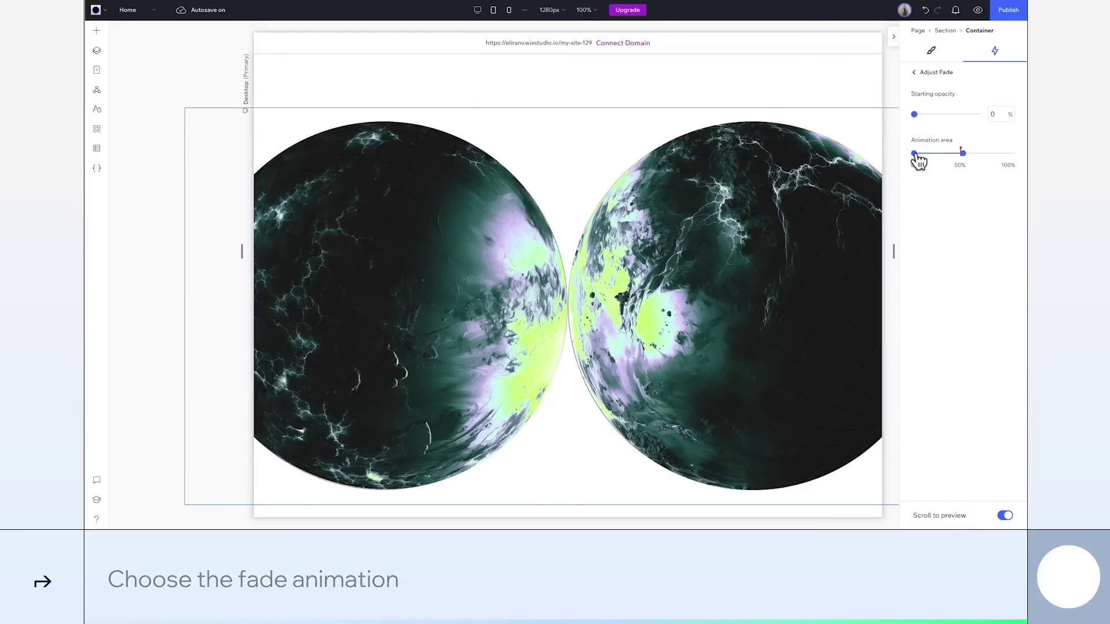
drag(915, 154, 964, 159)
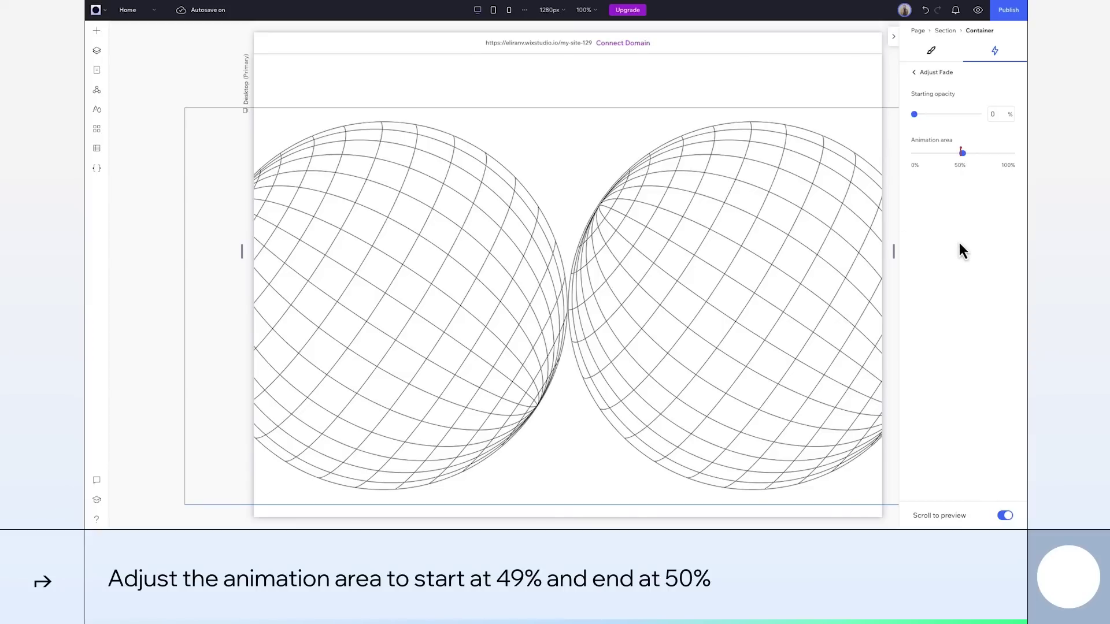
- Add a square shape to the section and turn off Keep original proportions
click(594, 83)
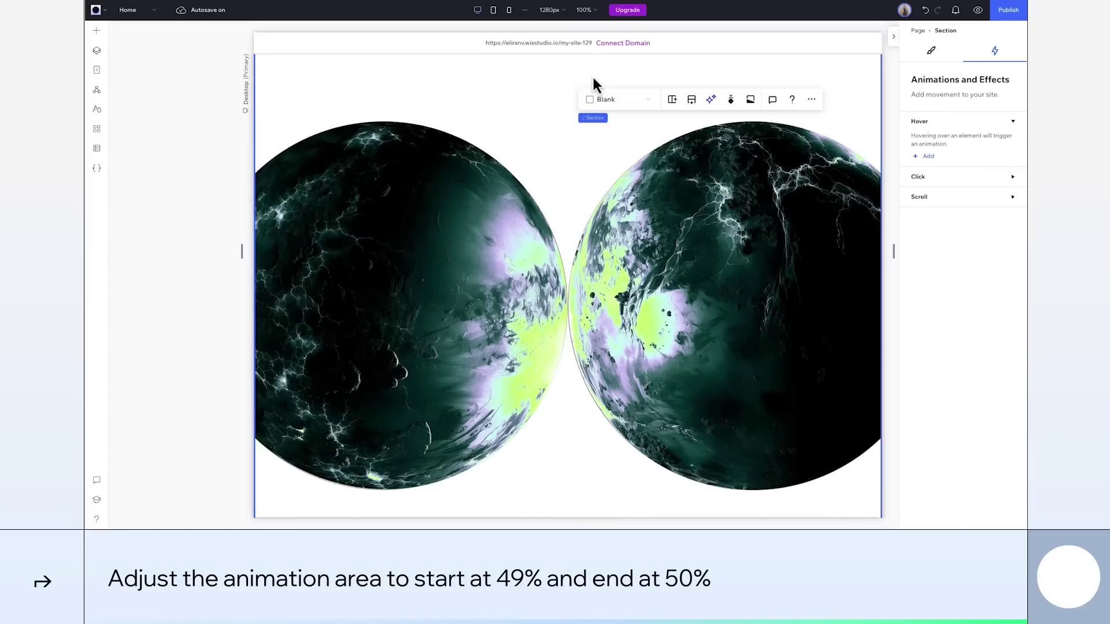
click(104, 36)
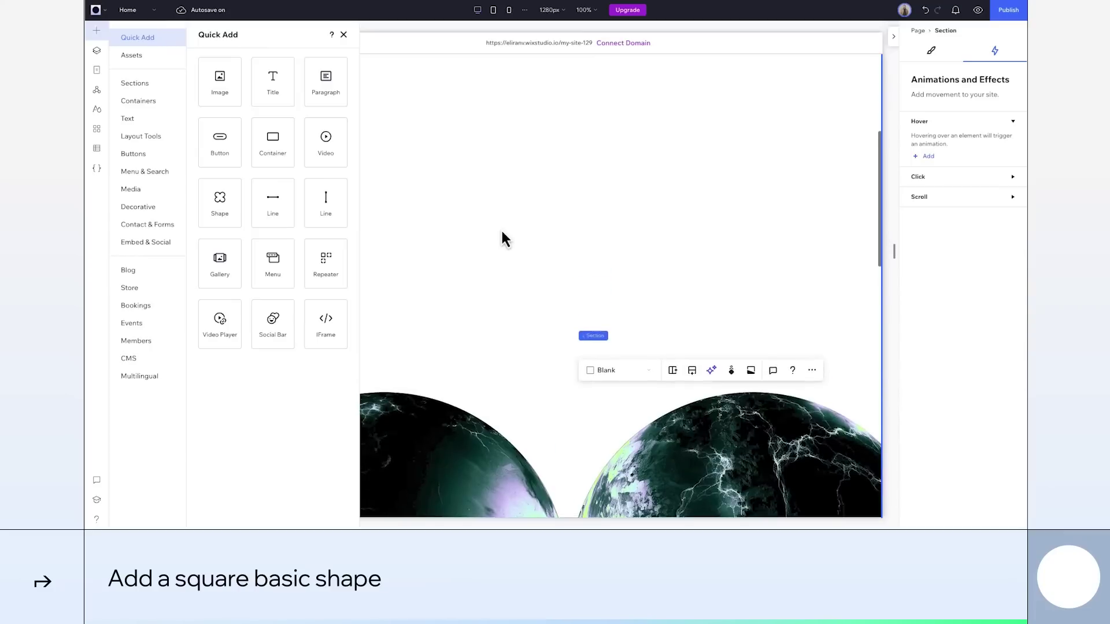
drag(220, 200, 536, 262)
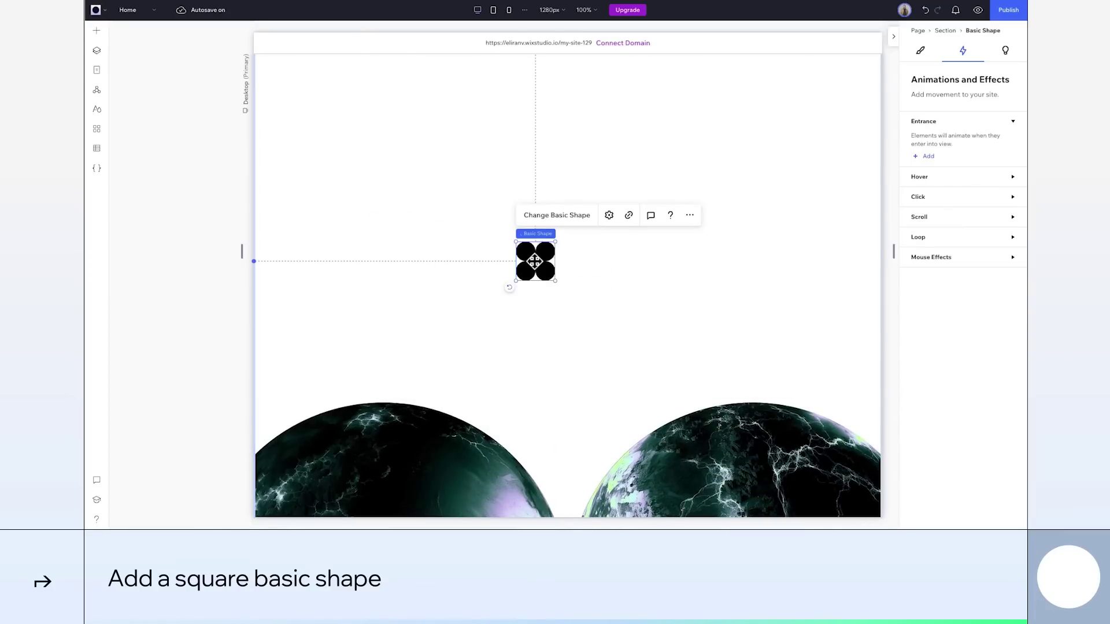
click(559, 216)
click(562, 222)
click(938, 474)
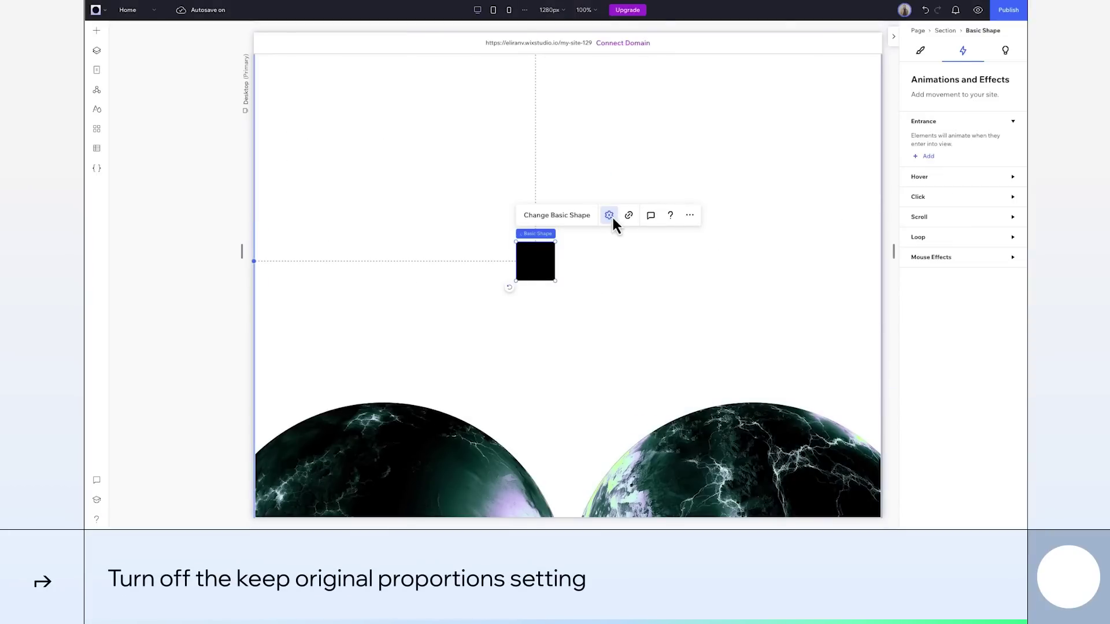
click(609, 215)
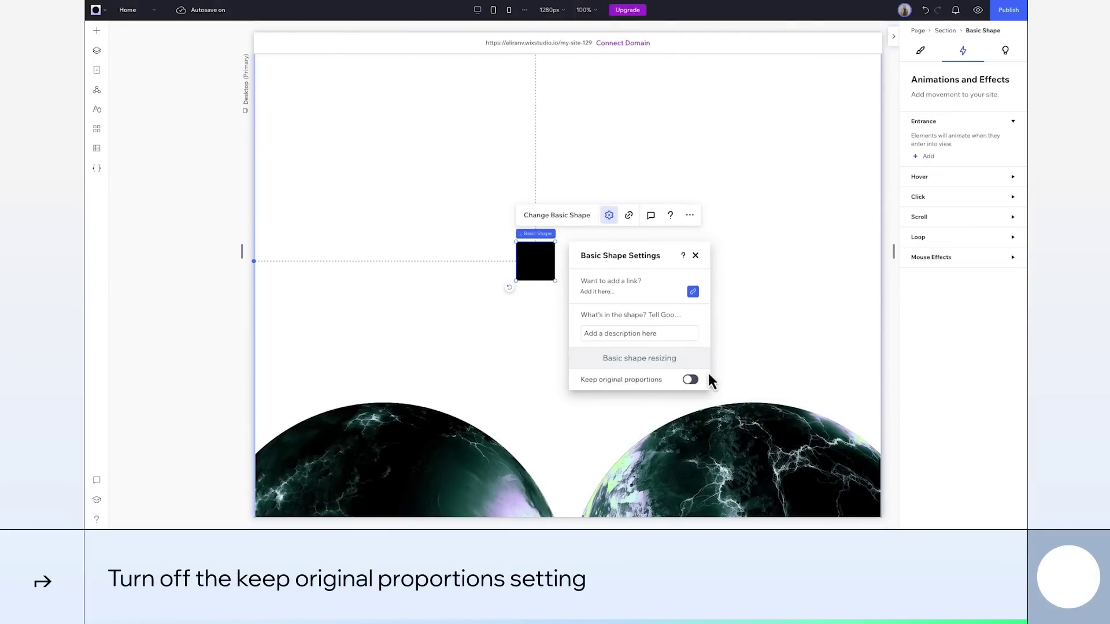
click(545, 262)
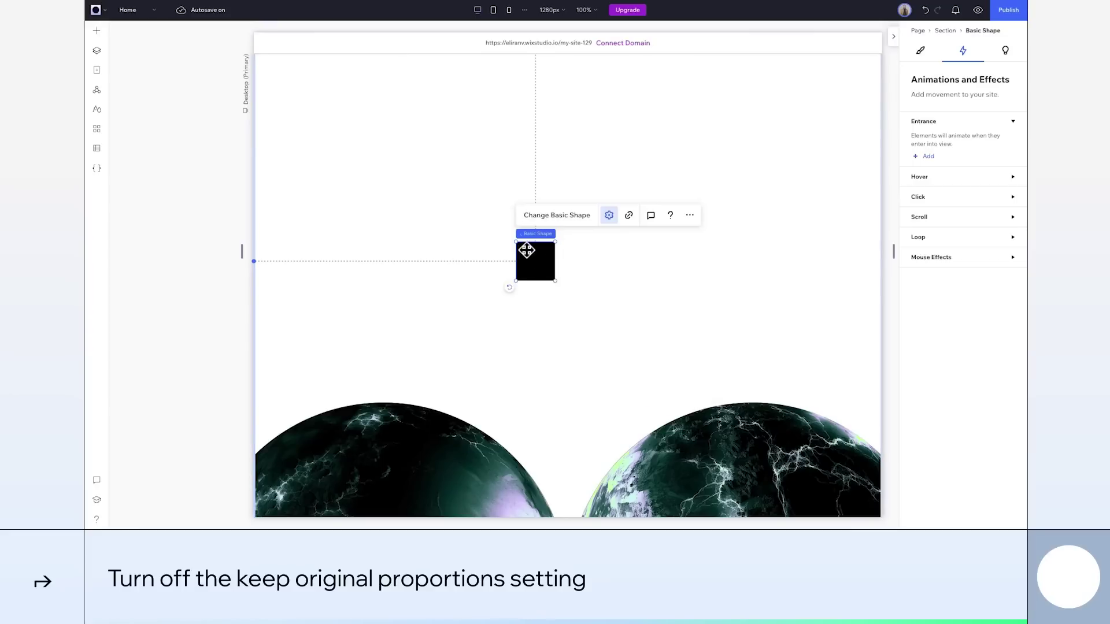
- Stretch the black shape to cover the section at 1280 × 3000 px from X 0, Y 0
drag(516, 242, 141, 186)
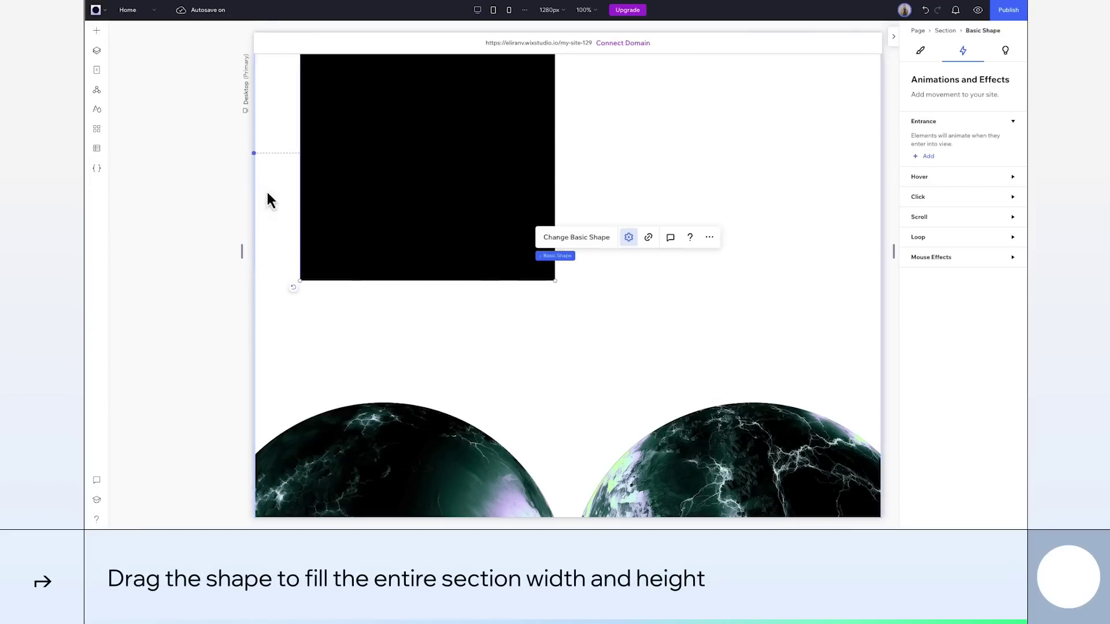
click(921, 54)
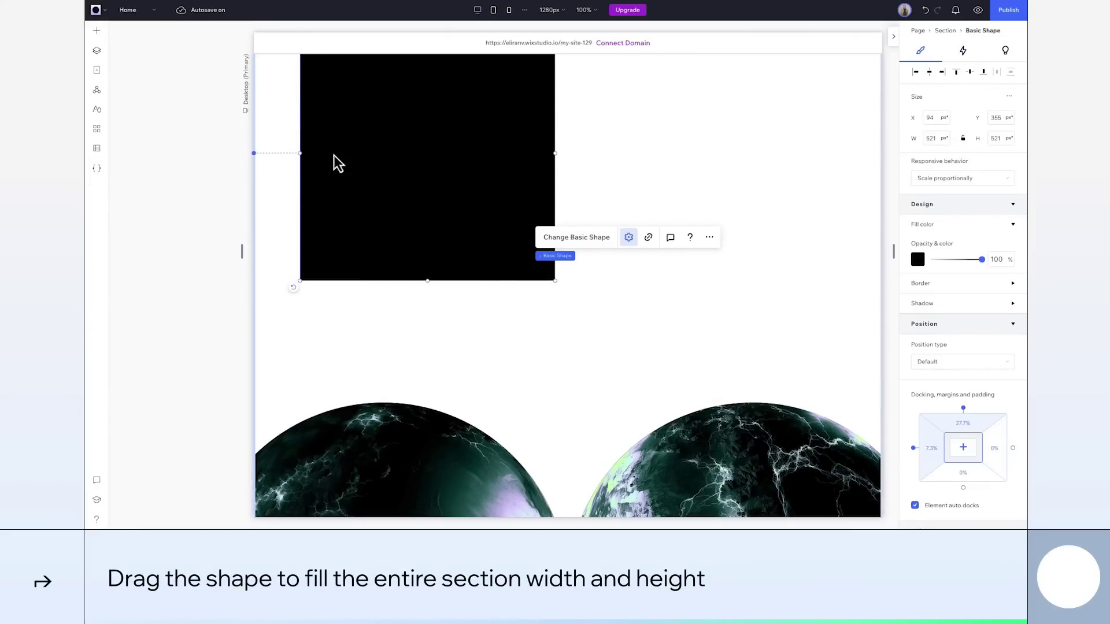
drag(301, 154, 255, 156)
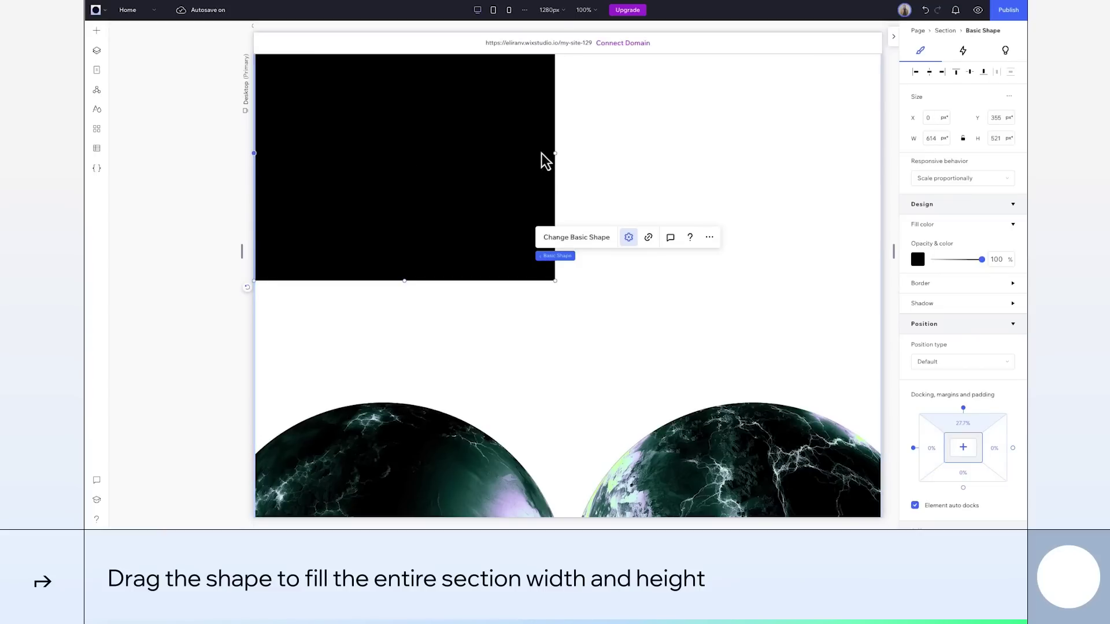
drag(555, 154, 882, 162)
drag(567, 280, 595, 429)
scroll(393, 496, up, 5)
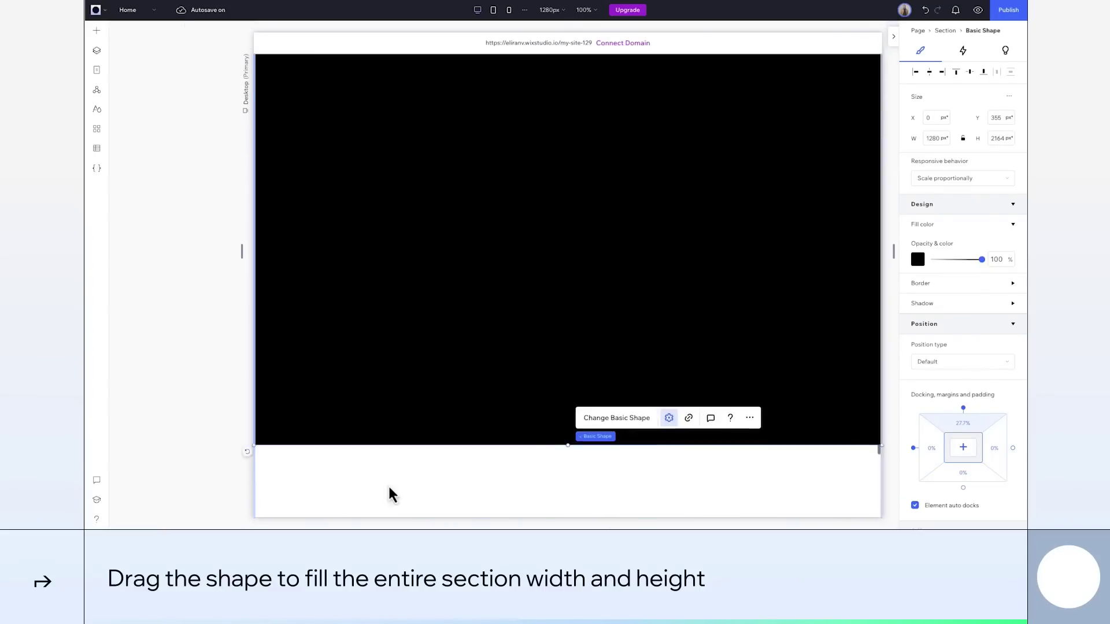
scroll(393, 495, down, 4)
drag(568, 238, 569, 472)
scroll(574, 287, up, 15)
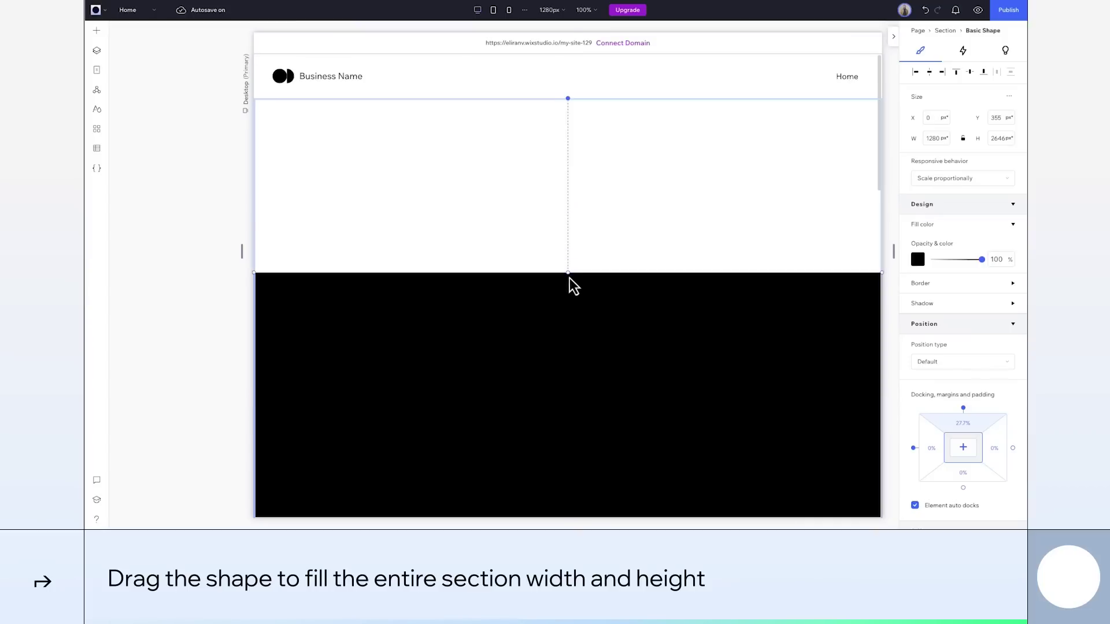
drag(569, 278, 571, 99)
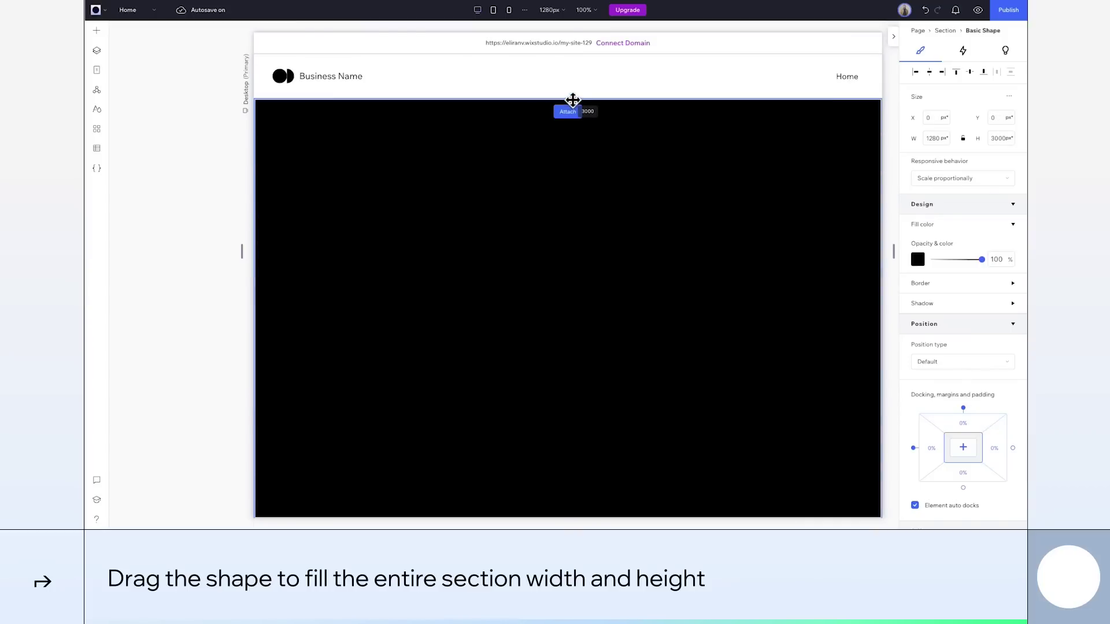
- In Layers, move the Basic Shape below the Stack so it sits behind the spheres
click(97, 51)
drag(171, 115, 171, 157)
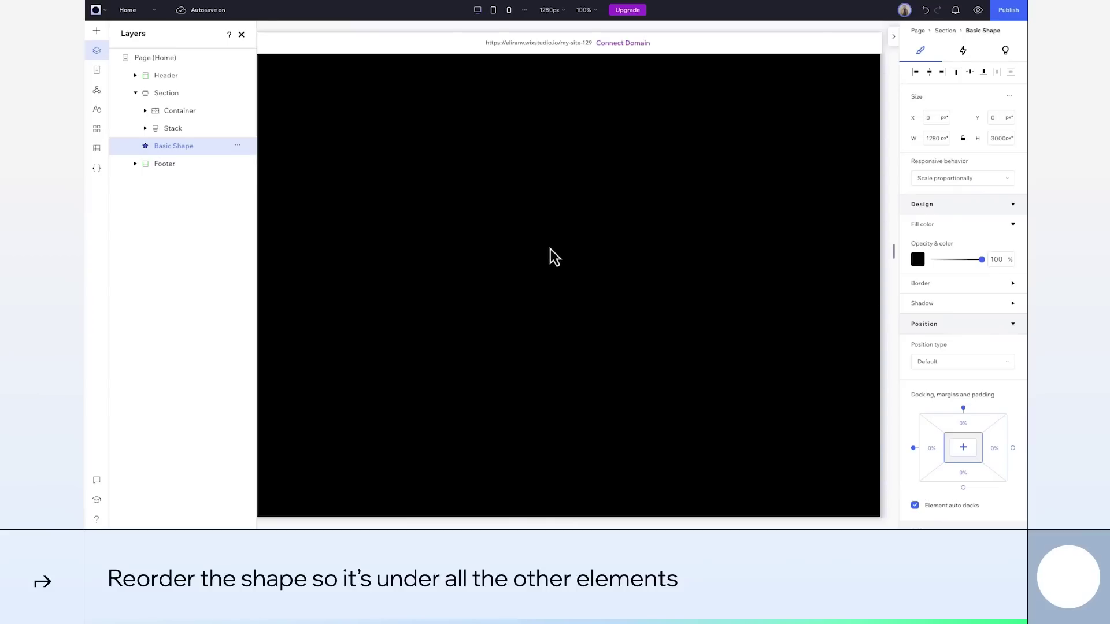
click(962, 51)
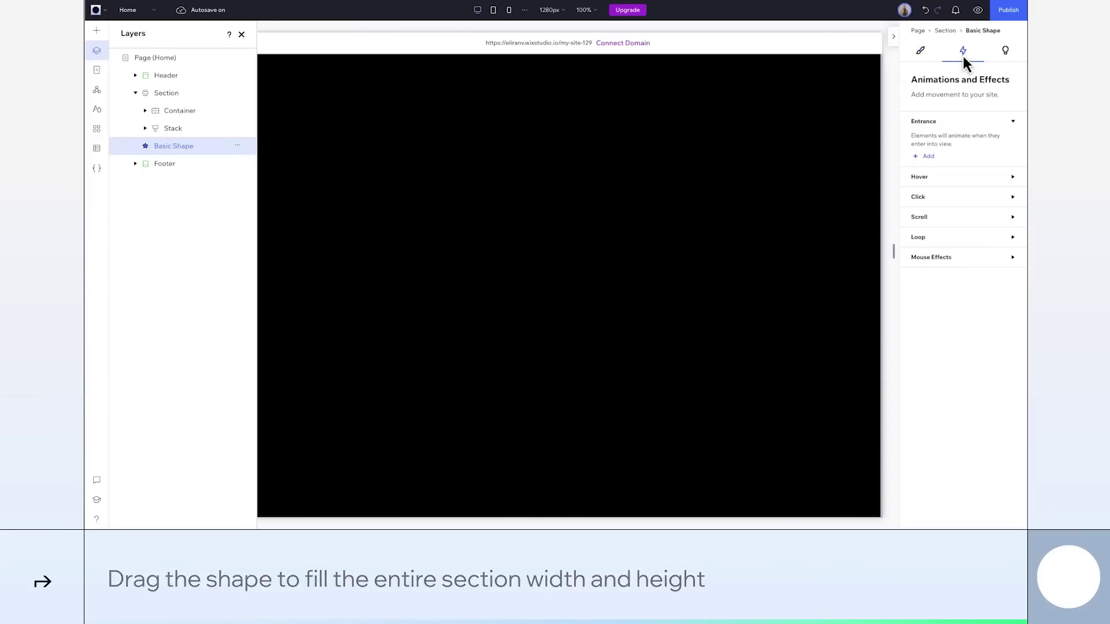
- Give the Container a Scroll animation that fades in the Basic Shape, starting at 49%
click(182, 110)
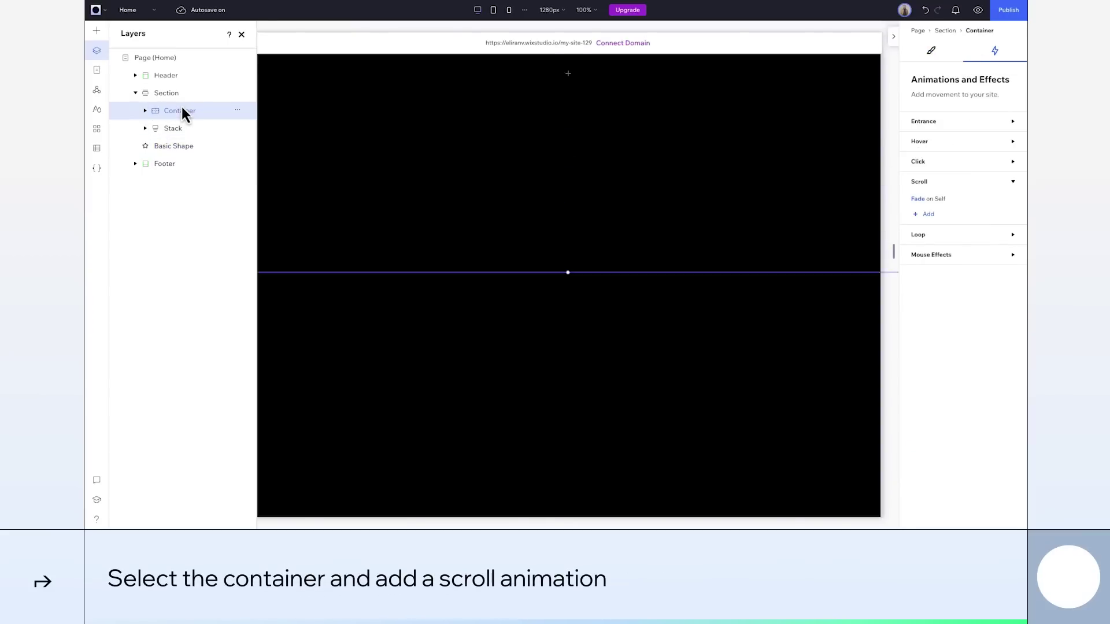
click(928, 215)
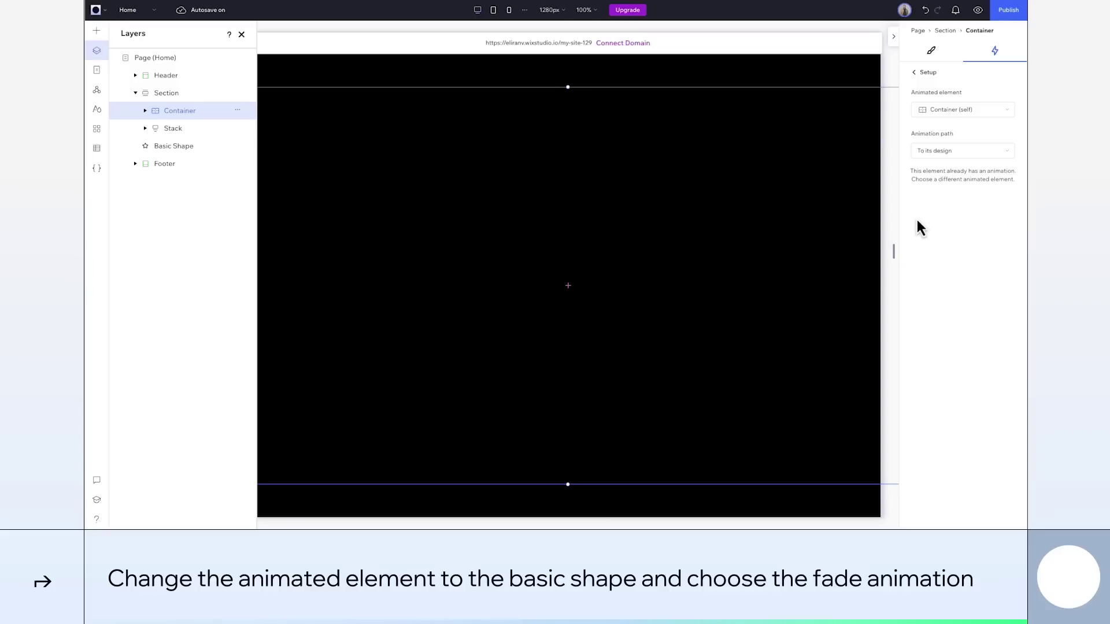
click(953, 114)
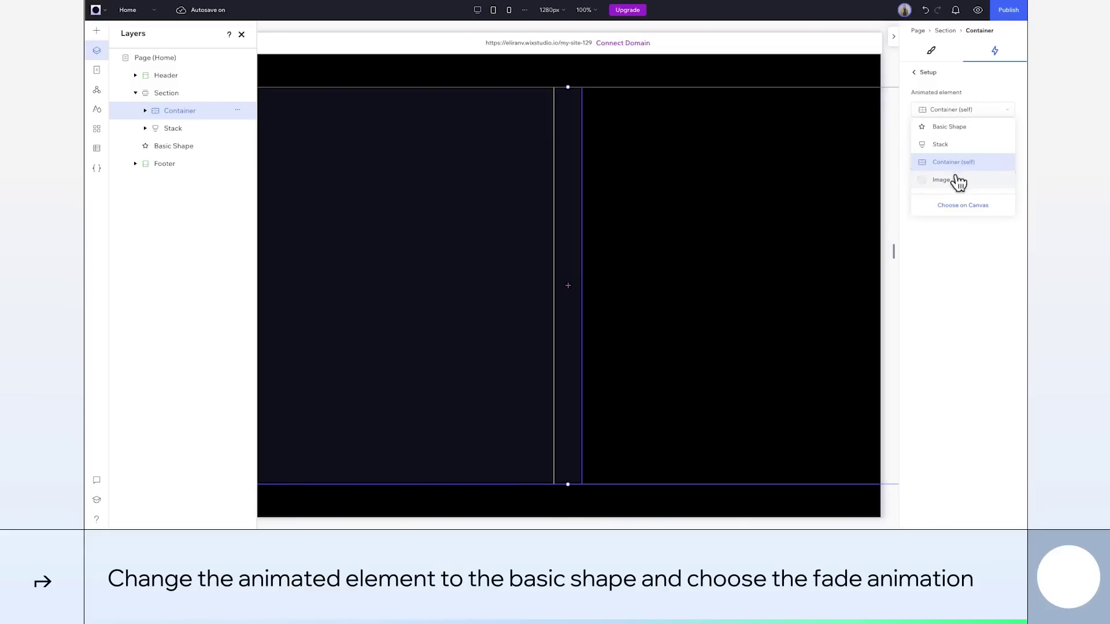
click(954, 129)
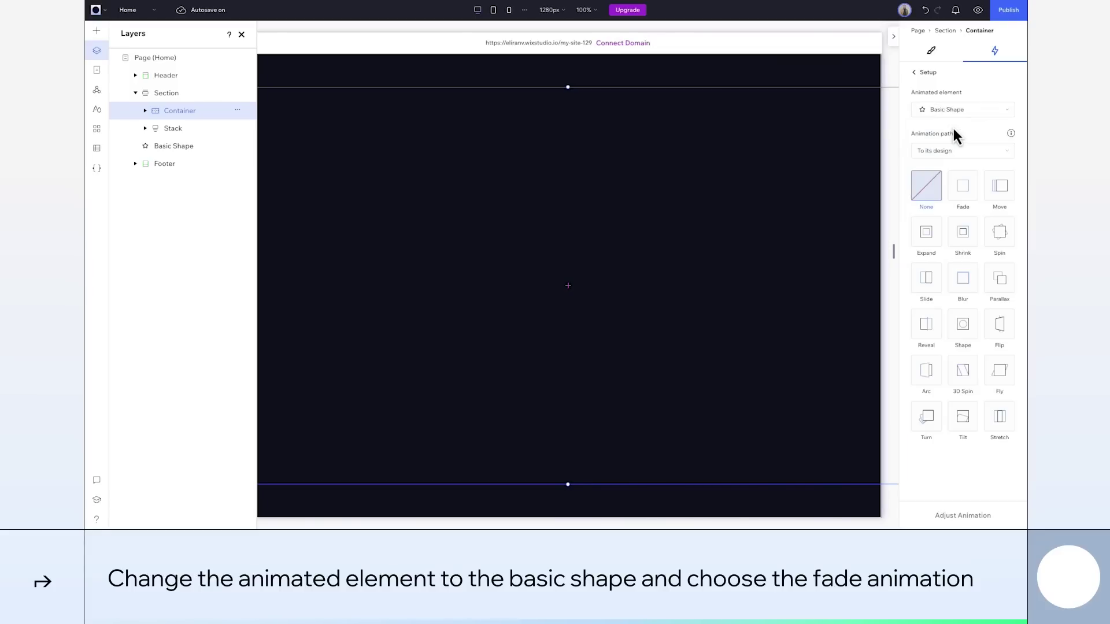
click(964, 185)
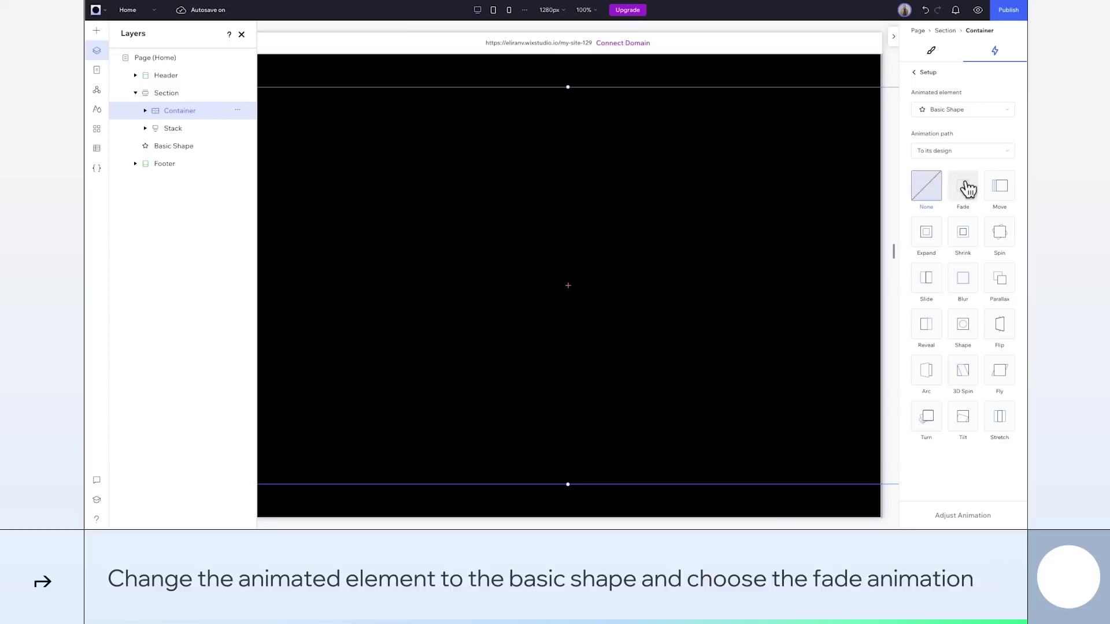
click(973, 516)
drag(916, 156, 964, 156)
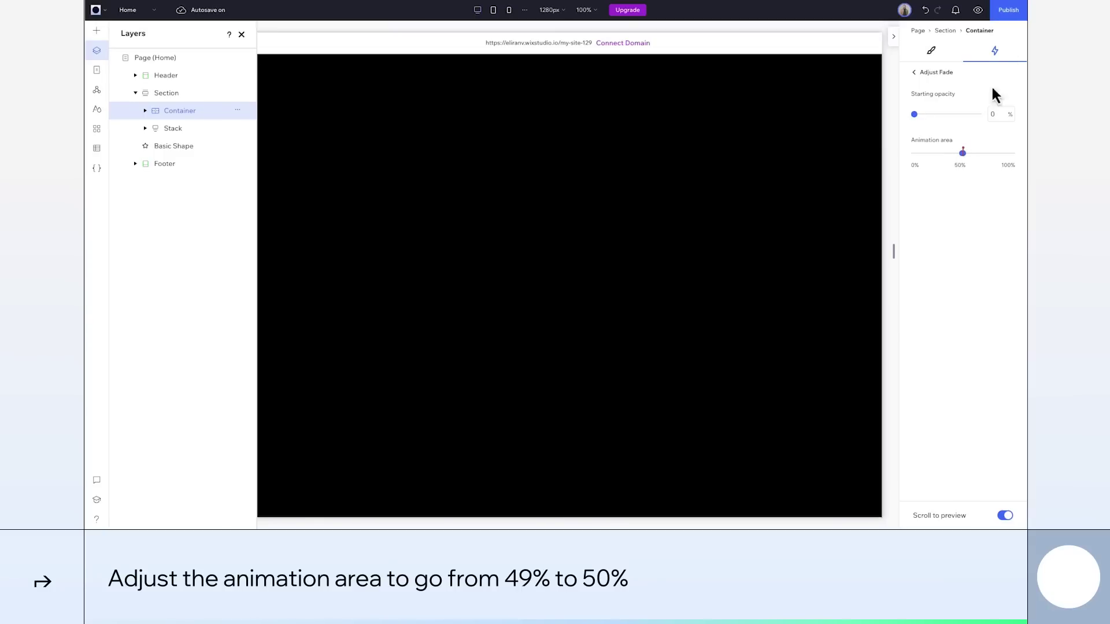
- Preview the site and scroll down and back up to test the sphere animations
click(977, 10)
scroll(664, 242, down, 8)
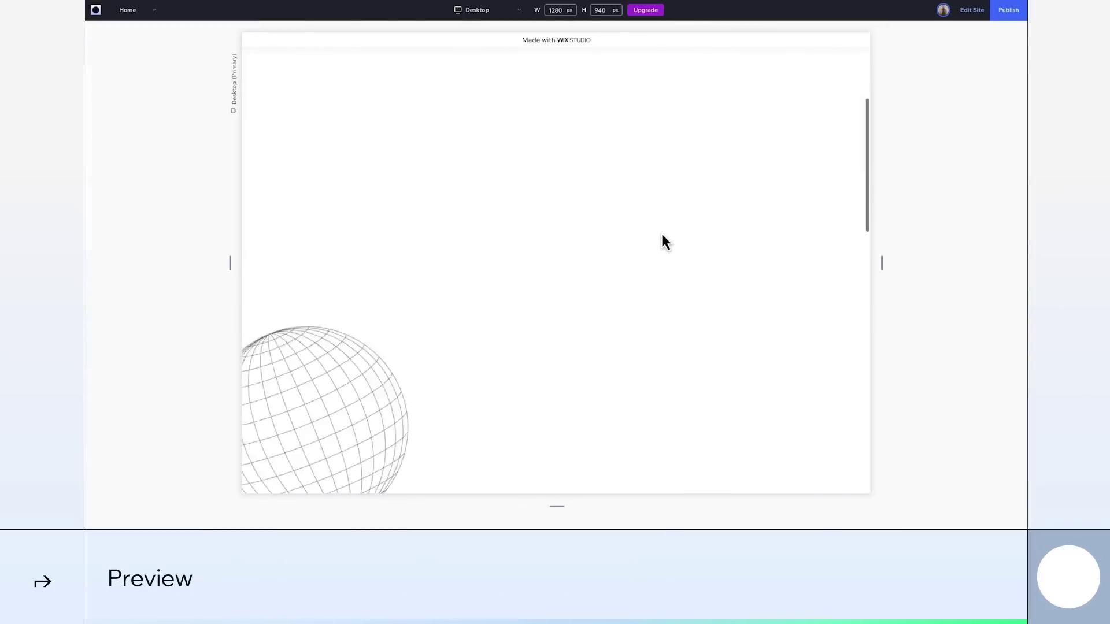
scroll(662, 234, down, 5)
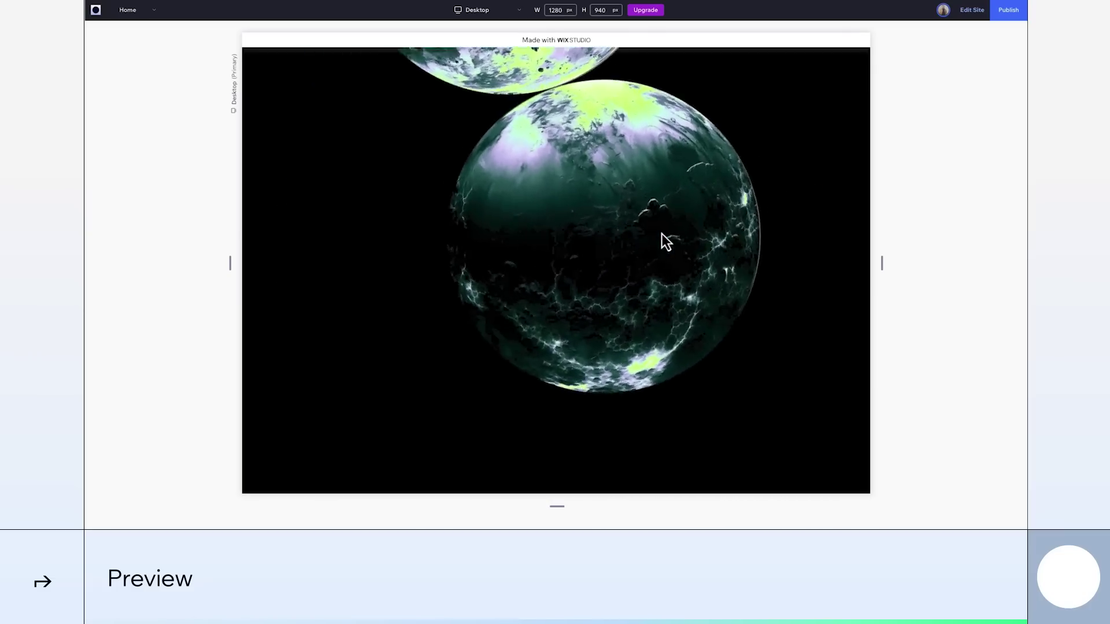
scroll(661, 233, up, 5)
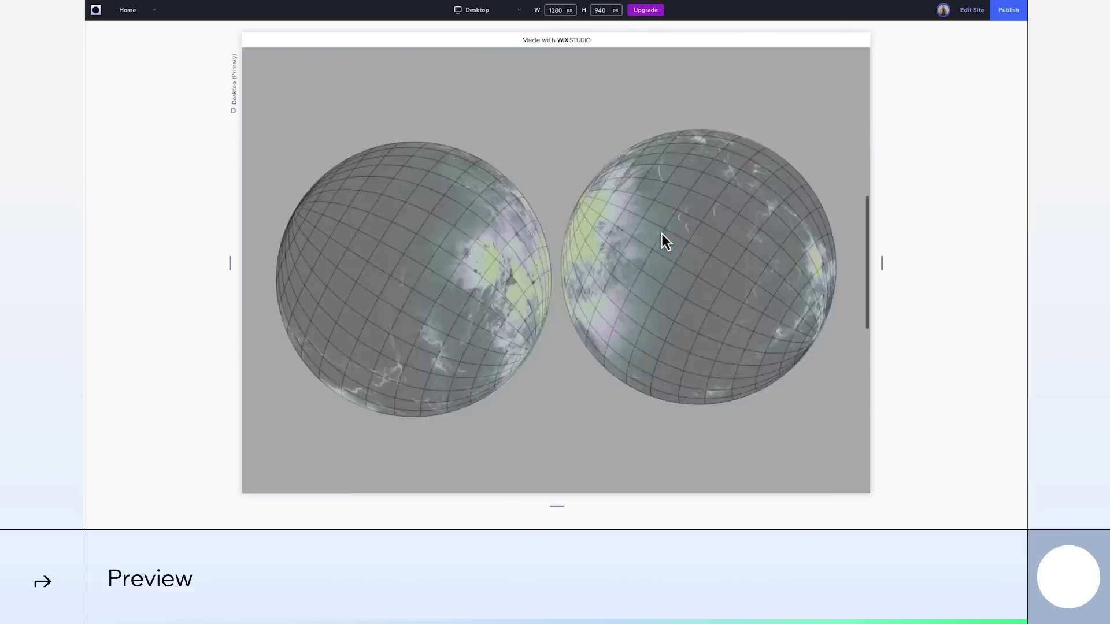